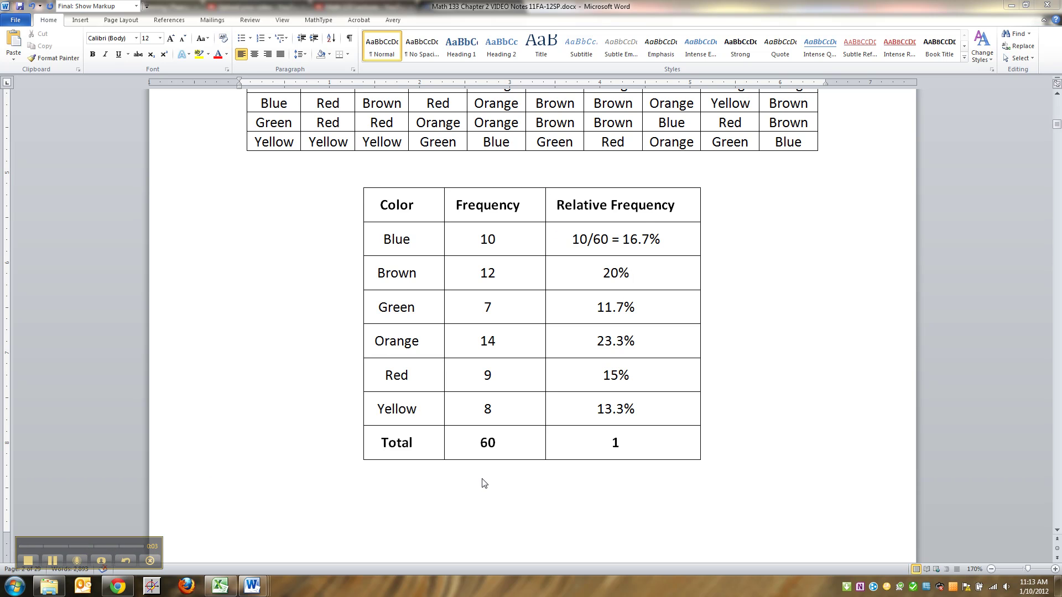
- Review the relative frequency table, briefly changing the total to 100% and then restoring it to 1
{"action": "left_click_drag", "start_coordinate": [642, 248], "coordinate": [652, 375]}
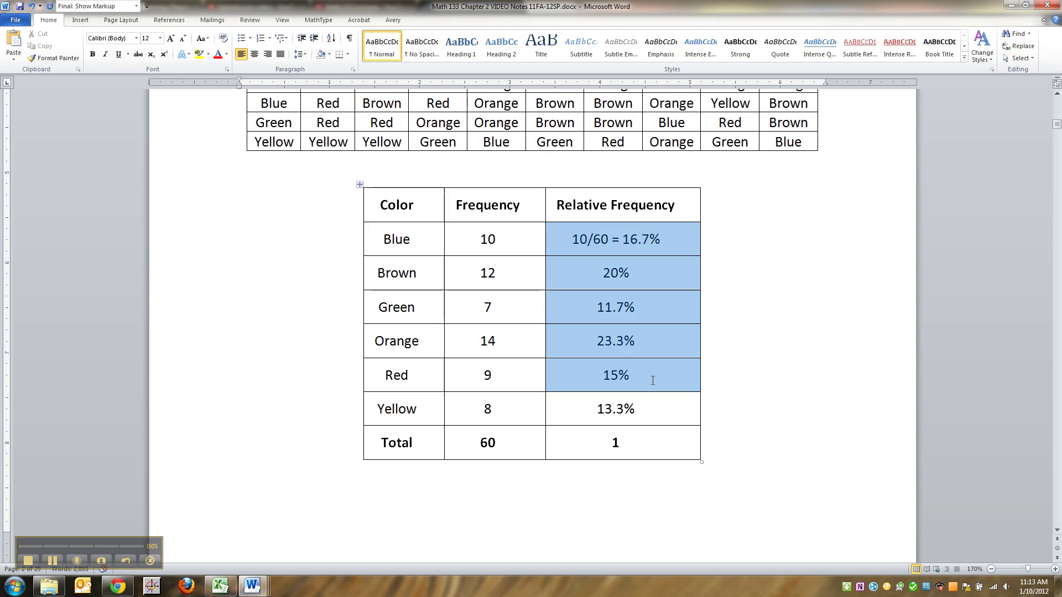
{"action": "left_click_drag", "start_coordinate": [680, 437], "coordinate": [597, 439]}
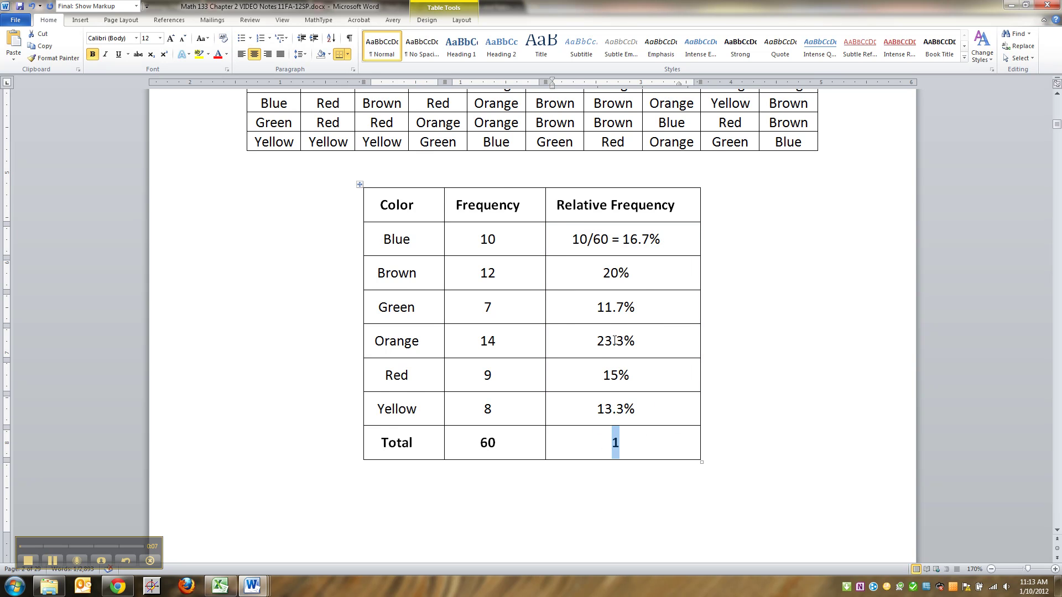
{"action": "scroll", "coordinate": [595, 439], "scroll_direction": "up", "scroll_amount": 1}
{"action": "left_click_drag", "start_coordinate": [662, 284], "coordinate": [650, 316]}
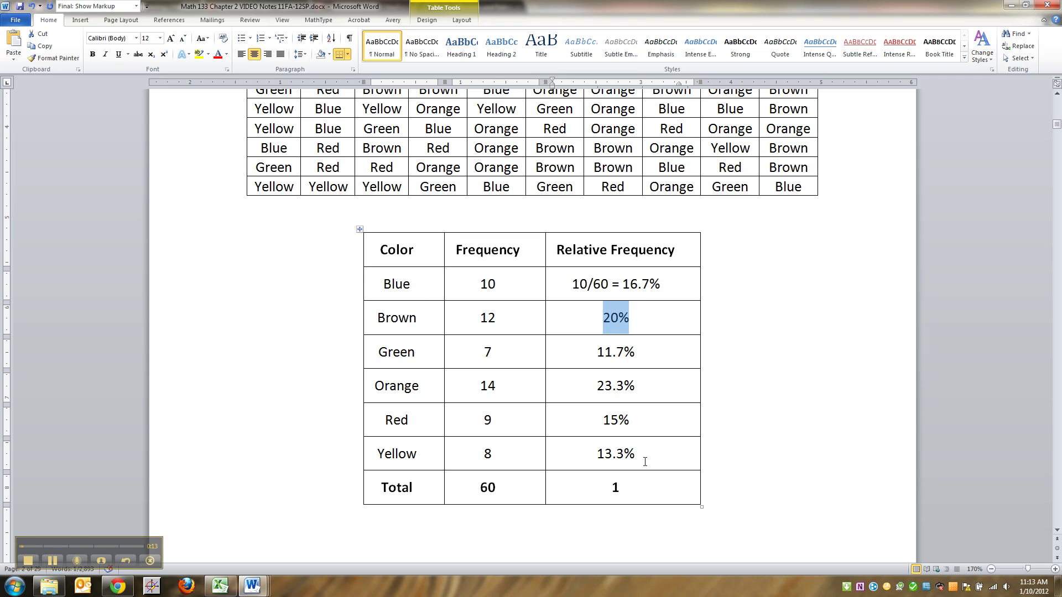
{"action": "left_click_drag", "start_coordinate": [645, 461], "coordinate": [568, 298]}
{"action": "left_click", "coordinate": [627, 485]}
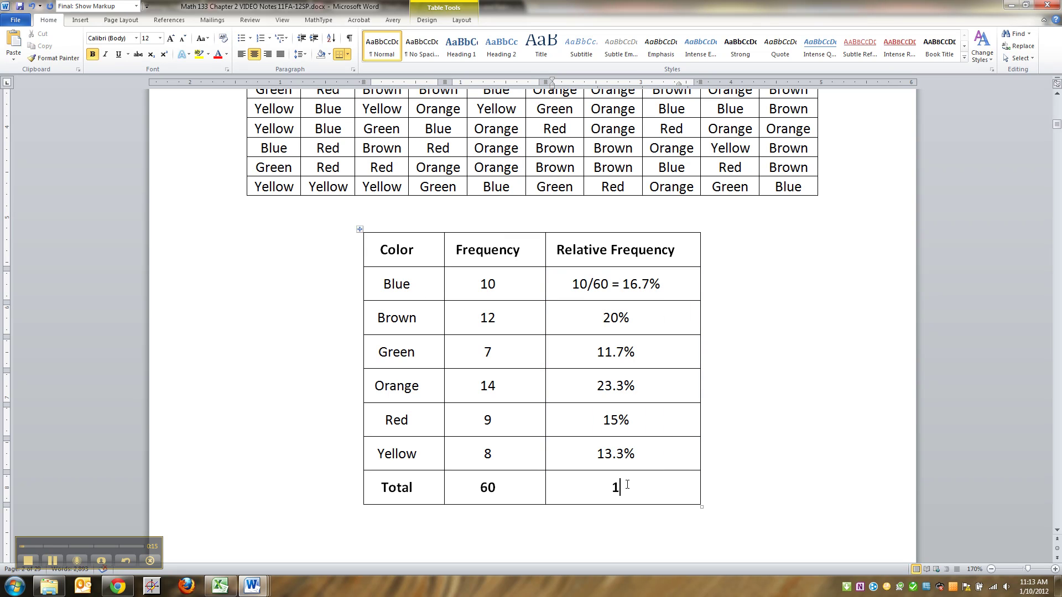
{"action": "type", "text": "00%"}
{"action": "left_click_drag", "start_coordinate": [636, 488], "coordinate": [598, 485]}
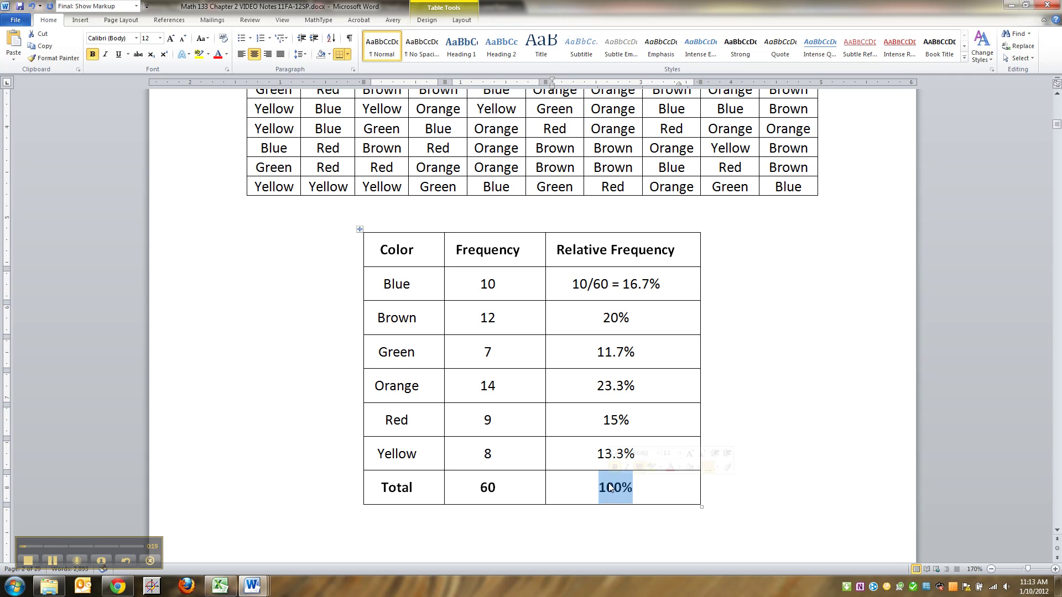
{"action": "type", "text": "1"}
{"action": "scroll", "coordinate": [630, 470], "scroll_direction": "down", "scroll_amount": 6}
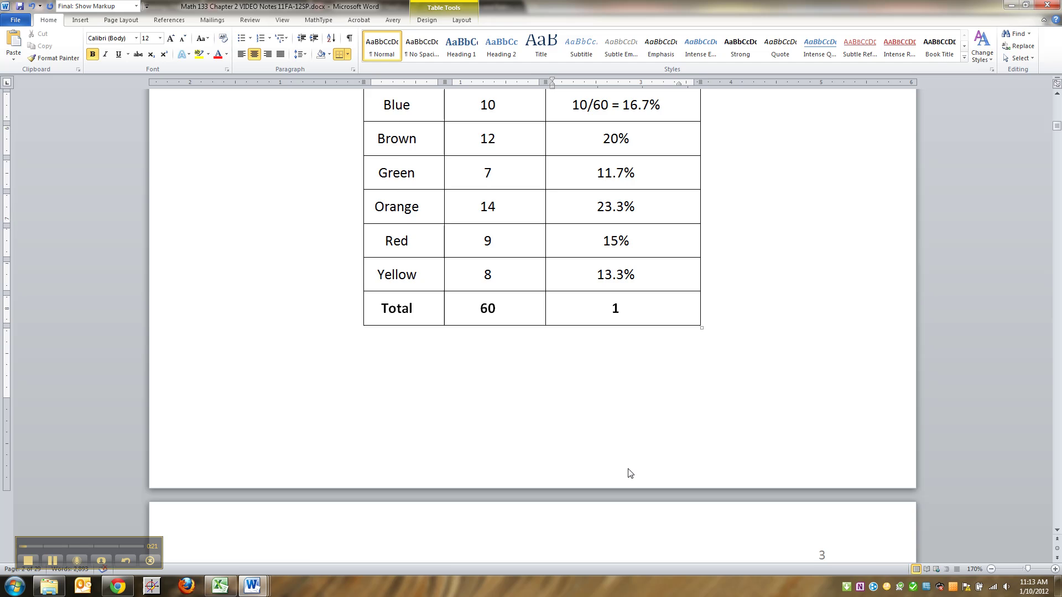
{"action": "scroll", "coordinate": [452, 420], "scroll_direction": "up", "scroll_amount": 6}
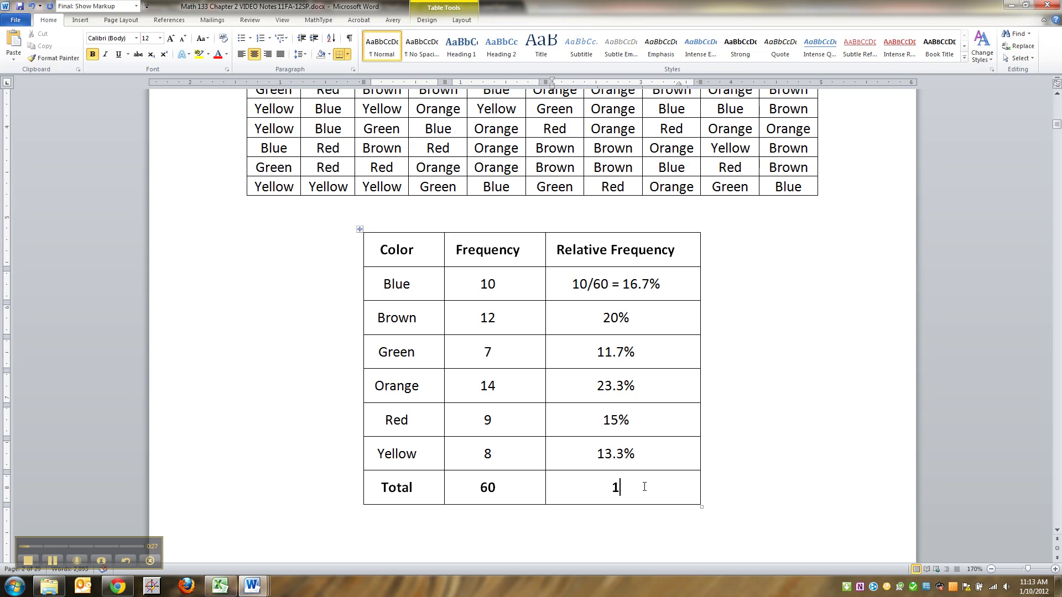
{"action": "left_click_drag", "start_coordinate": [641, 457], "coordinate": [615, 429]}
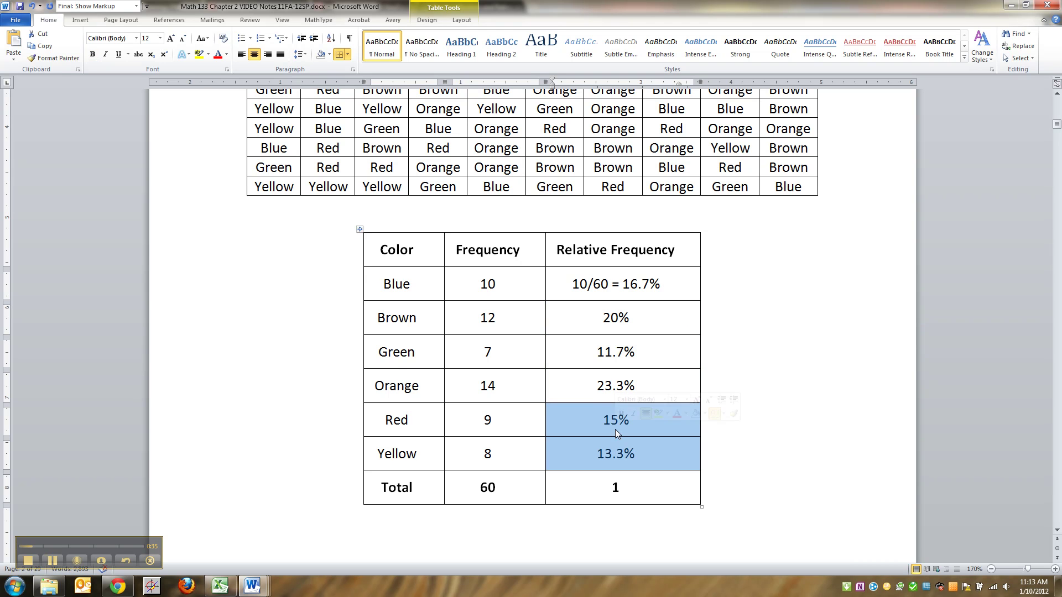
{"action": "left_click", "coordinate": [655, 391]}
- Move down through the notes to part a of Example 3
{"action": "scroll", "coordinate": [645, 437], "scroll_direction": "down", "scroll_amount": 2}
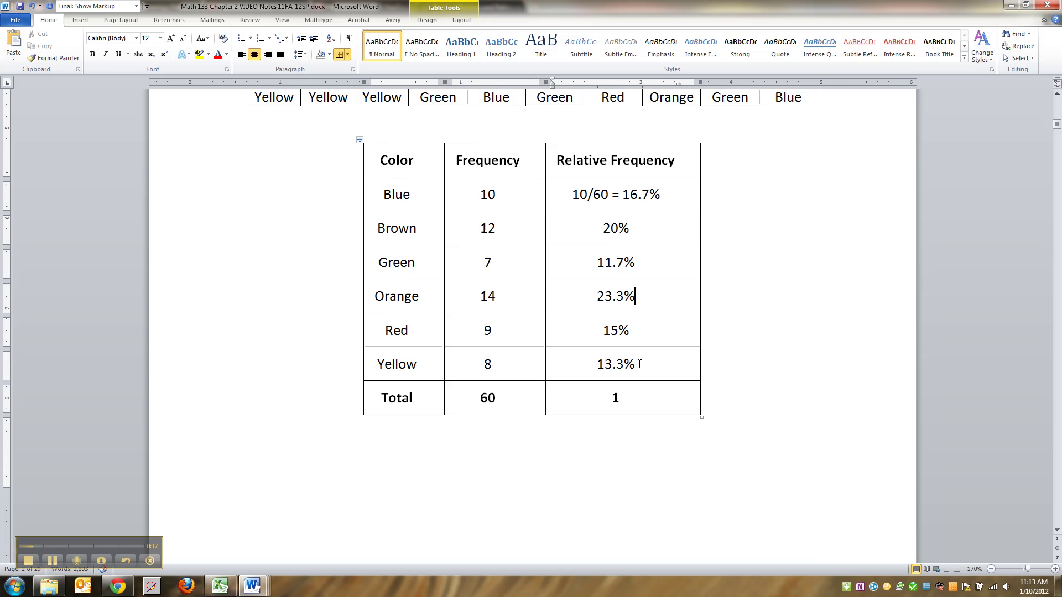
{"action": "scroll", "coordinate": [647, 379], "scroll_direction": "down", "scroll_amount": 2}
{"action": "scroll", "coordinate": [538, 391], "scroll_direction": "down", "scroll_amount": 6}
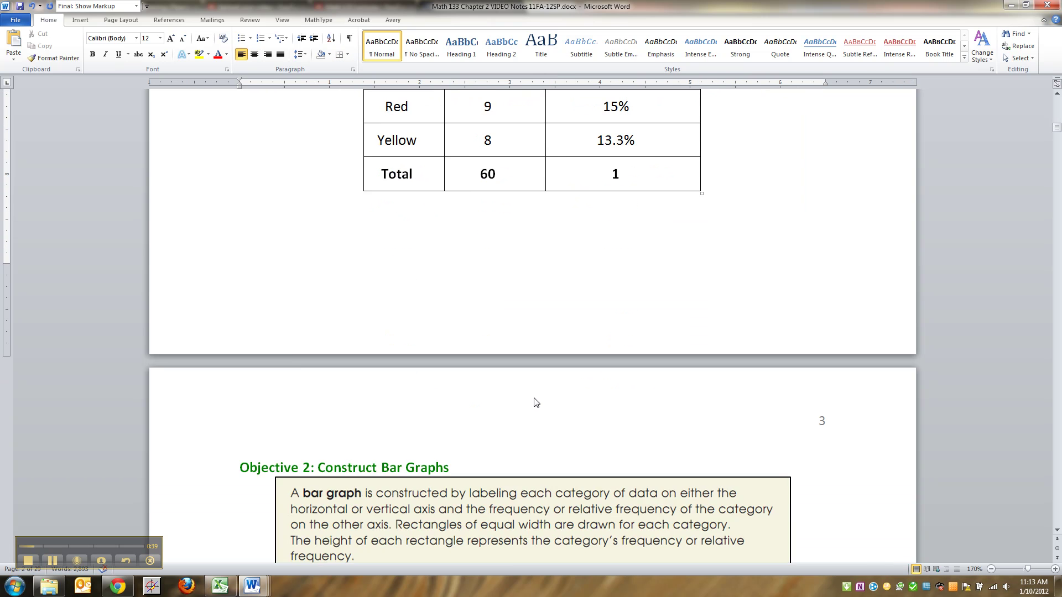
{"action": "left_click", "coordinate": [382, 333]}
{"action": "scroll", "coordinate": [311, 359], "scroll_direction": "down", "scroll_amount": 4}
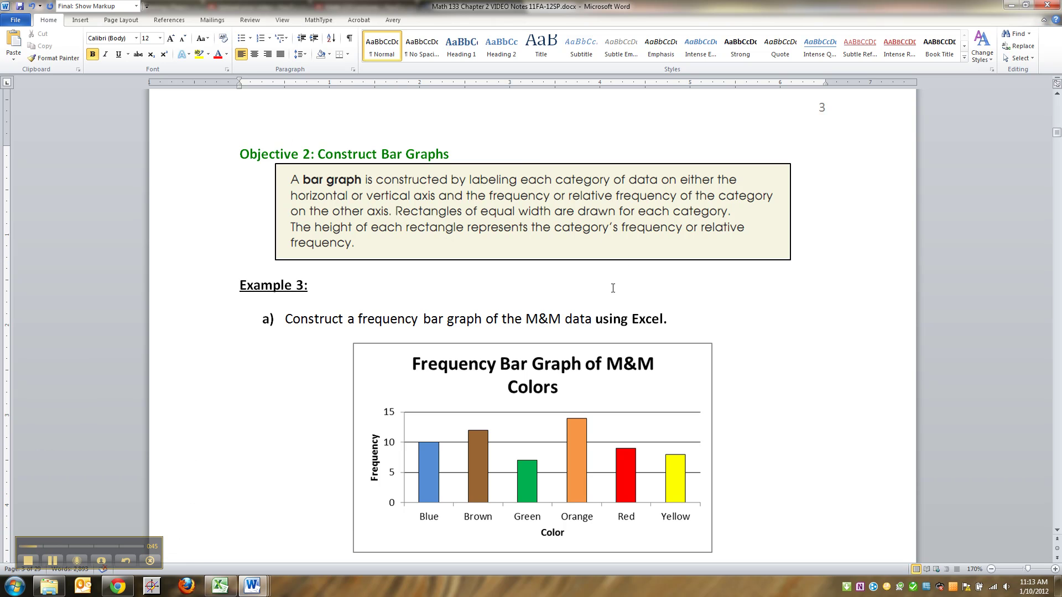
{"action": "key", "text": "Down"}
{"action": "scroll", "coordinate": [644, 318], "scroll_direction": "down", "scroll_amount": 1}
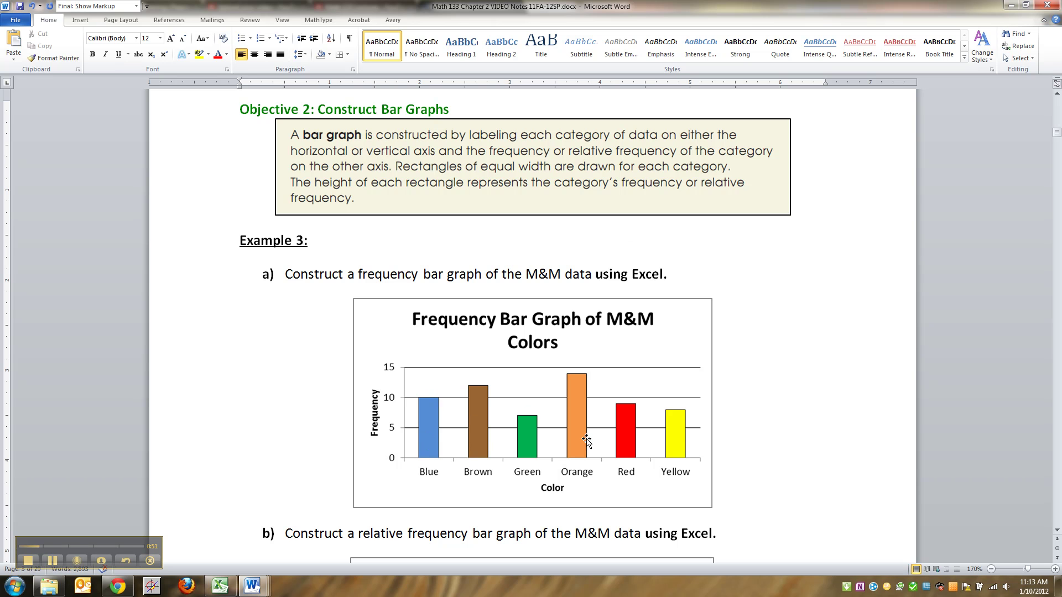
{"action": "left_click", "coordinate": [627, 280]}
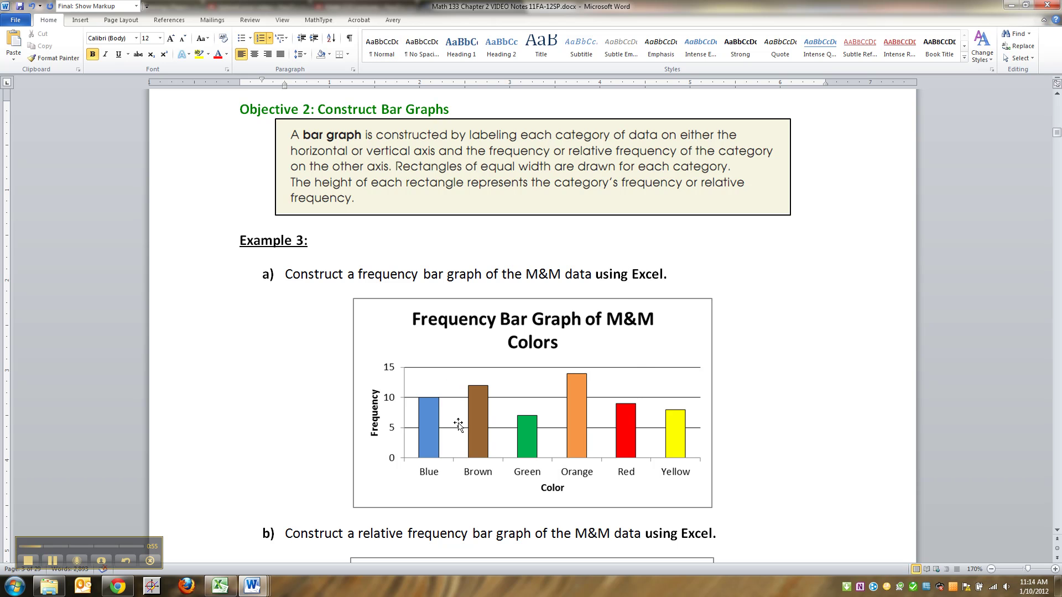
- Highlight 'using Excel.' in part a and switch to the Excel workbook
{"action": "scroll", "coordinate": [618, 446], "scroll_direction": "down", "scroll_amount": 3}
{"action": "scroll", "coordinate": [618, 445], "scroll_direction": "down", "scroll_amount": 3}
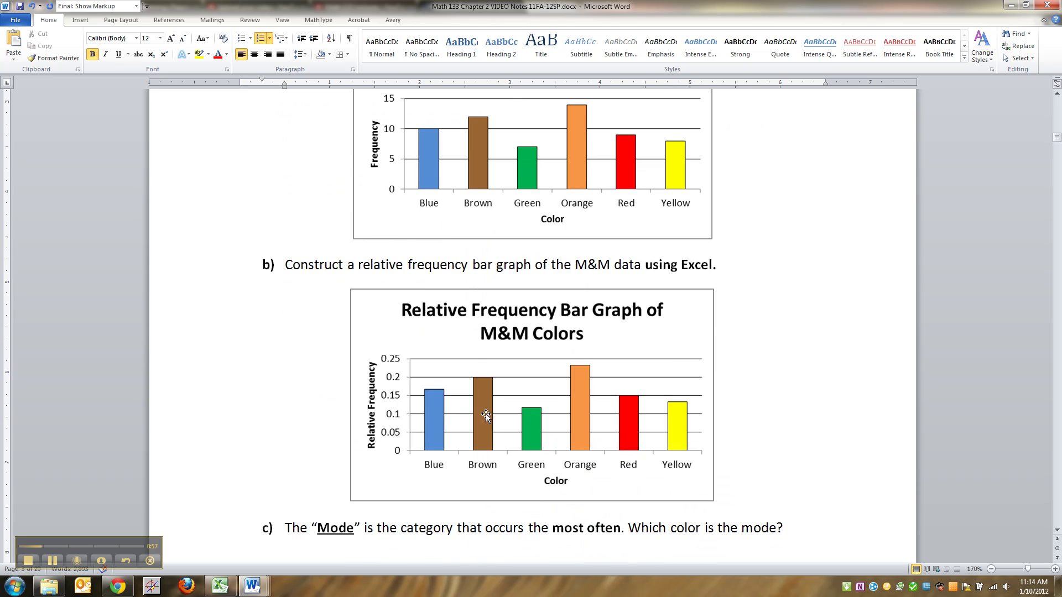
{"action": "scroll", "coordinate": [660, 424], "scroll_direction": "up", "scroll_amount": 7}
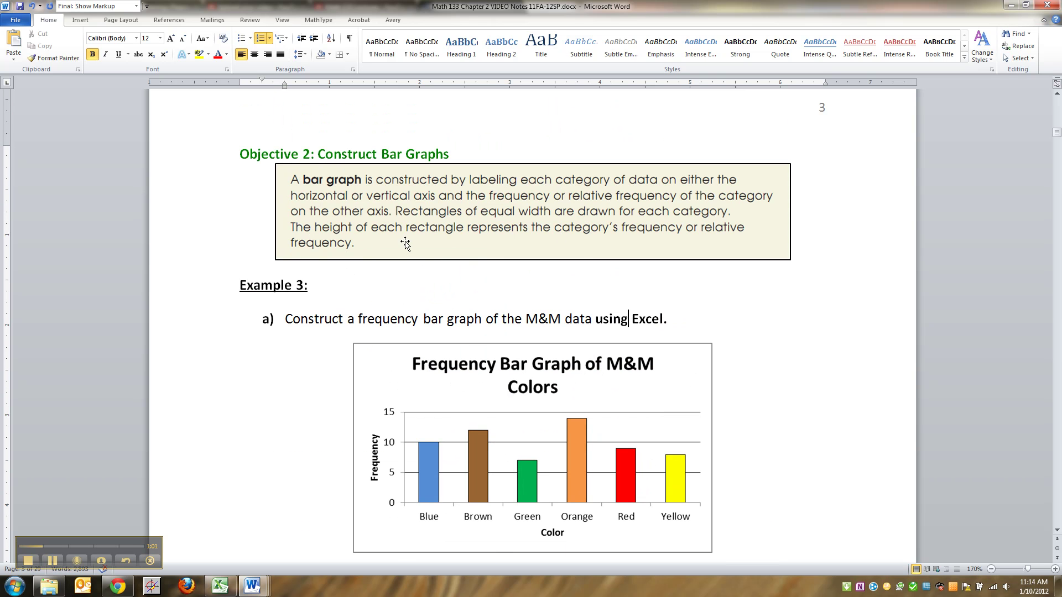
{"action": "scroll", "coordinate": [449, 322], "scroll_direction": "down", "scroll_amount": 3}
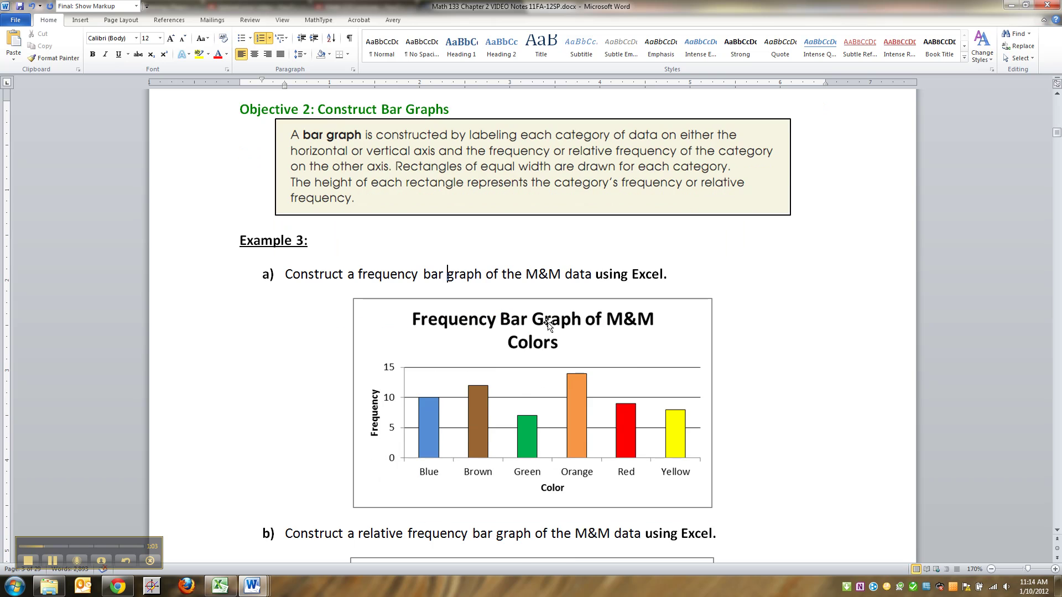
{"action": "scroll", "coordinate": [736, 430], "scroll_direction": "up", "scroll_amount": 1}
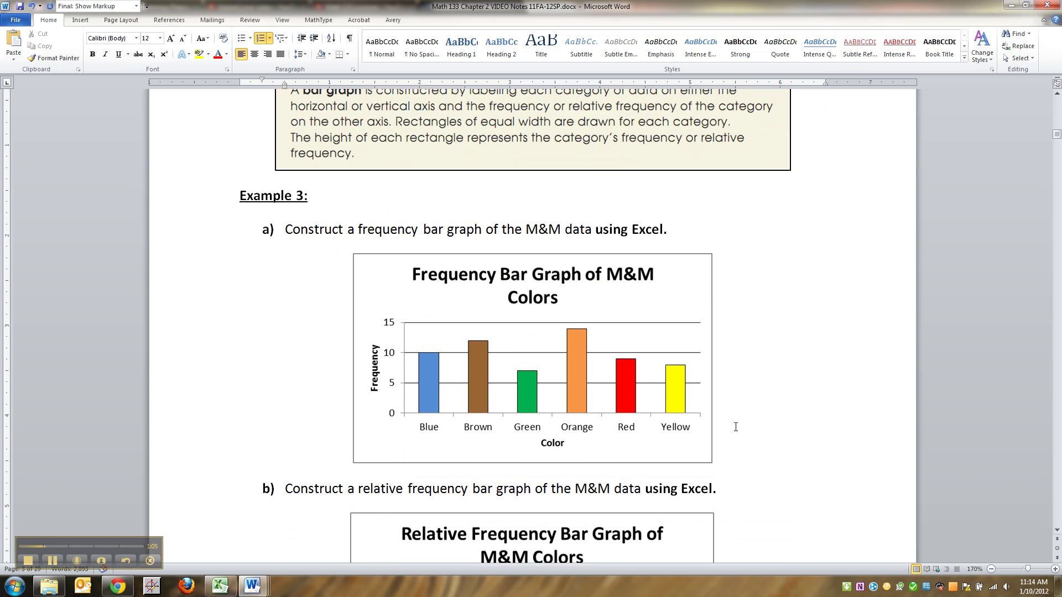
{"action": "scroll", "coordinate": [737, 426], "scroll_direction": "down", "scroll_amount": 1}
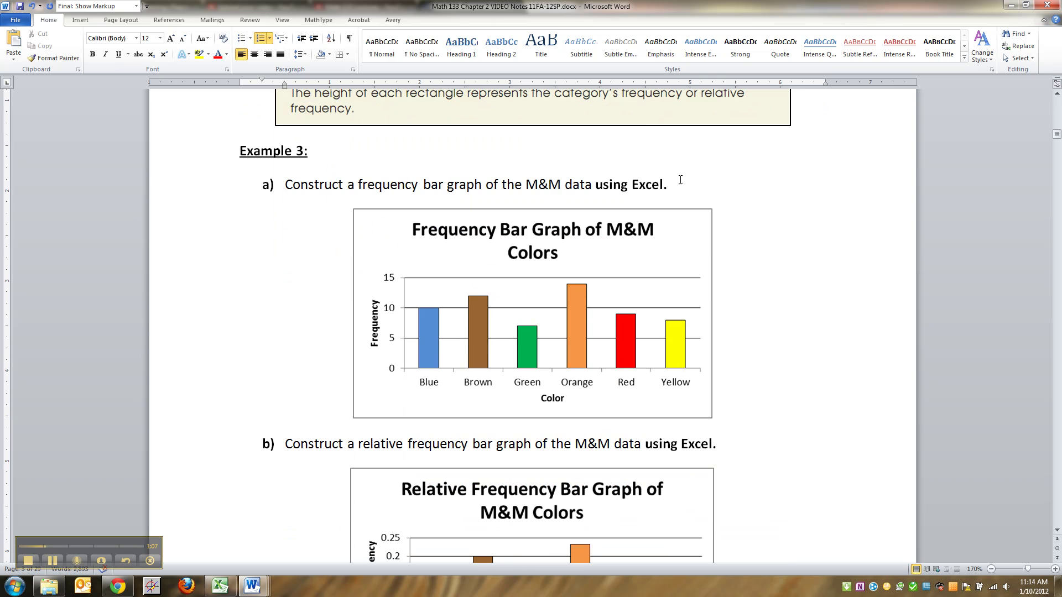
{"action": "left_click_drag", "start_coordinate": [680, 182], "coordinate": [606, 184]}
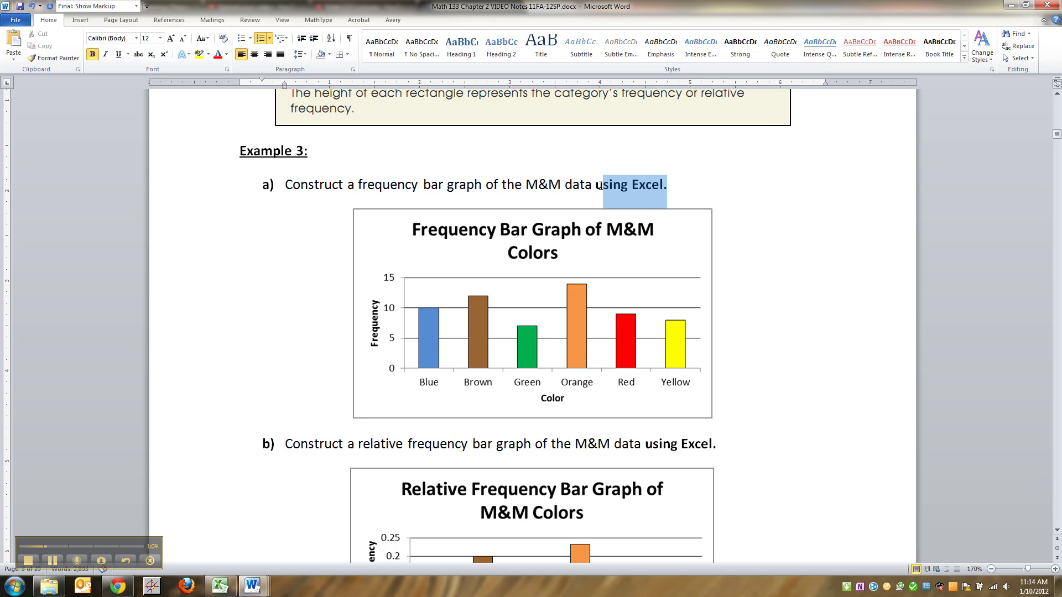
{"action": "left_click", "coordinate": [228, 585]}
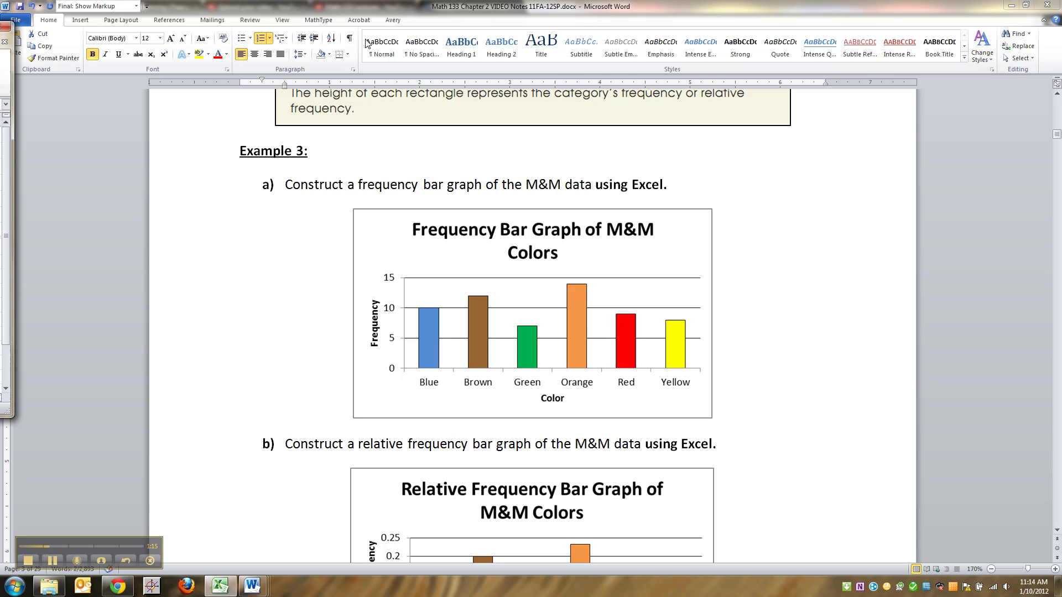
- Maximize Excel and select the Color and Frequency data A1:B7, including headers
{"action": "left_click", "coordinate": [798, 39]}
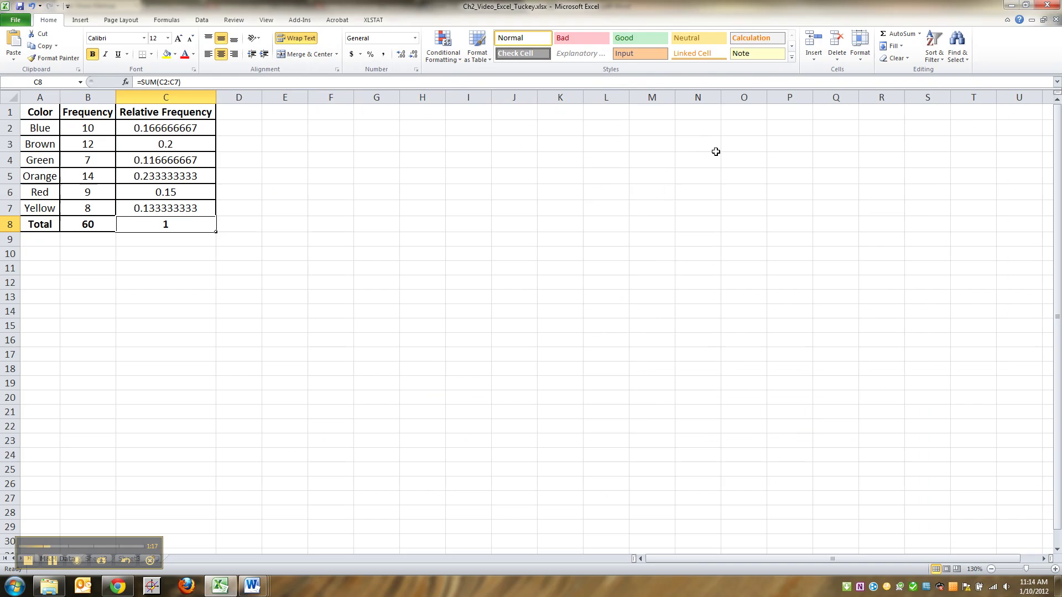
{"action": "left_click", "coordinate": [278, 302]}
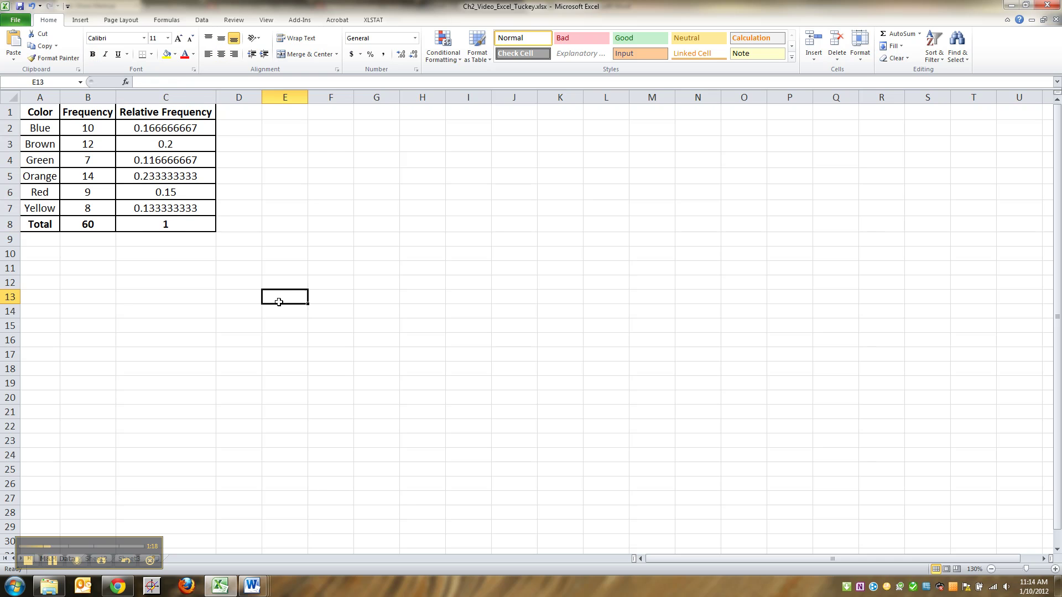
{"action": "left_click", "coordinate": [42, 114]}
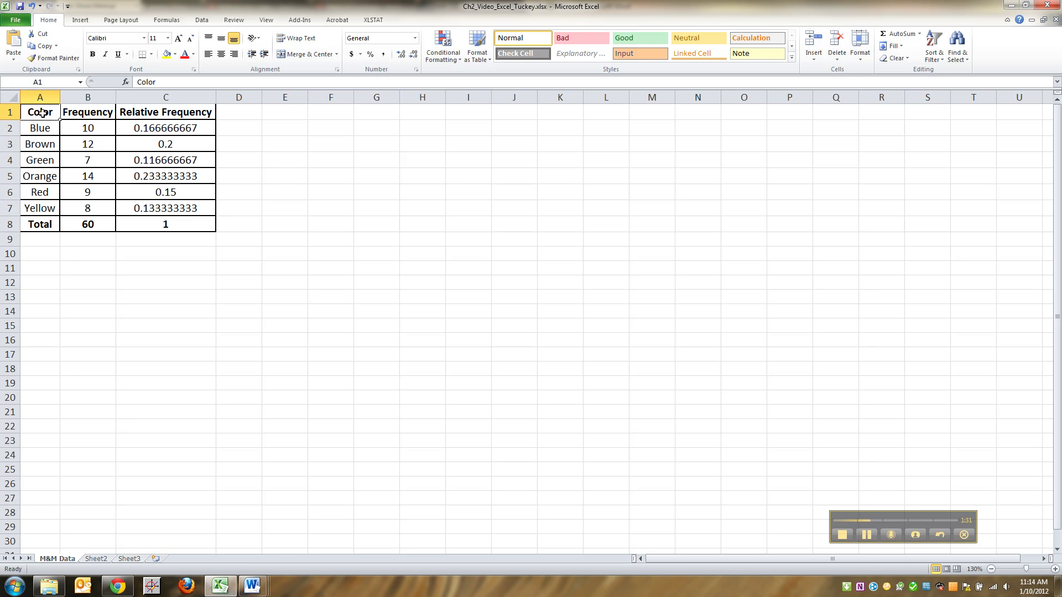
{"action": "left_click_drag", "start_coordinate": [48, 115], "coordinate": [67, 202]}
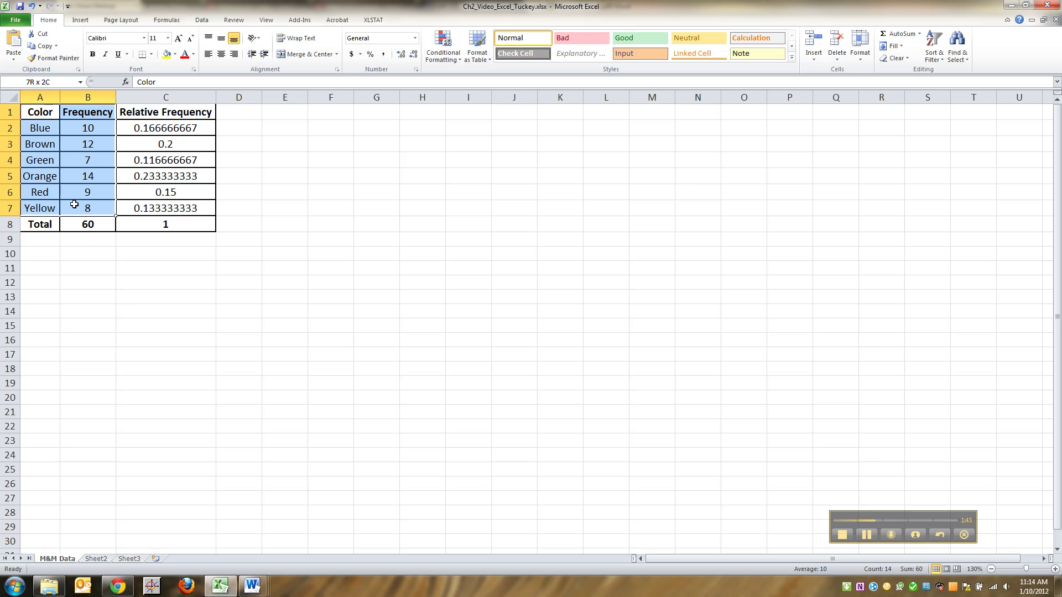
{"action": "left_click_drag", "start_coordinate": [74, 205], "coordinate": [74, 205]}
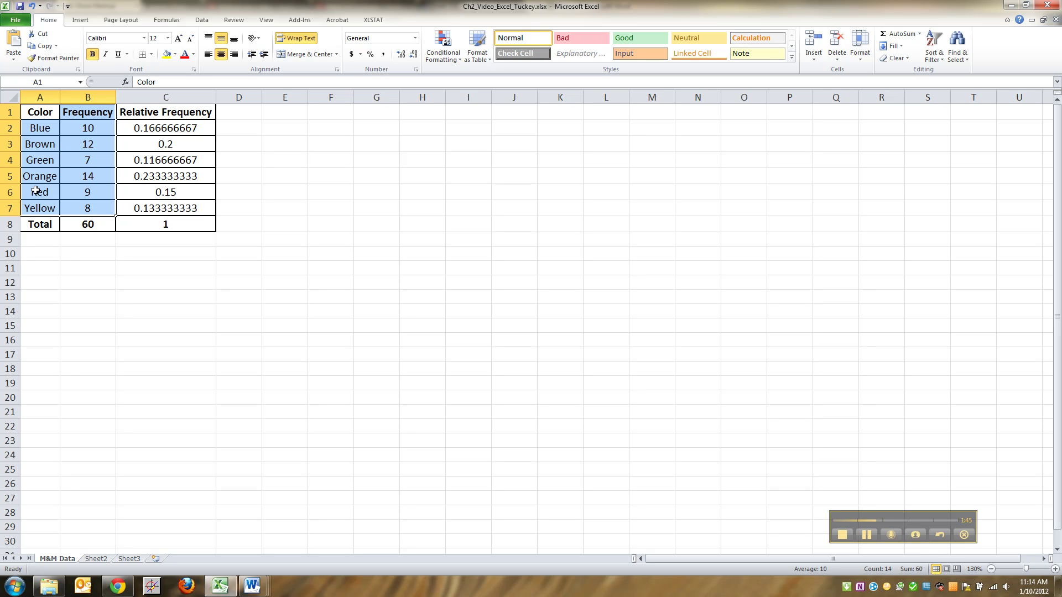
- Insert a clustered column chart of Frequency and move it beside the table over columns F–N
{"action": "left_click", "coordinate": [87, 21]}
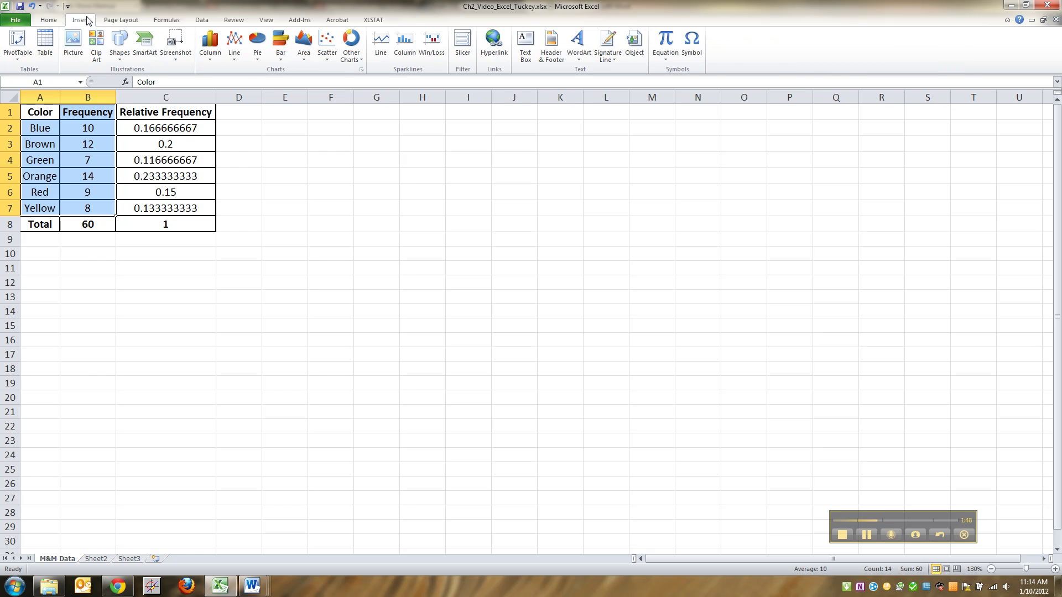
{"action": "left_click", "coordinate": [212, 51]}
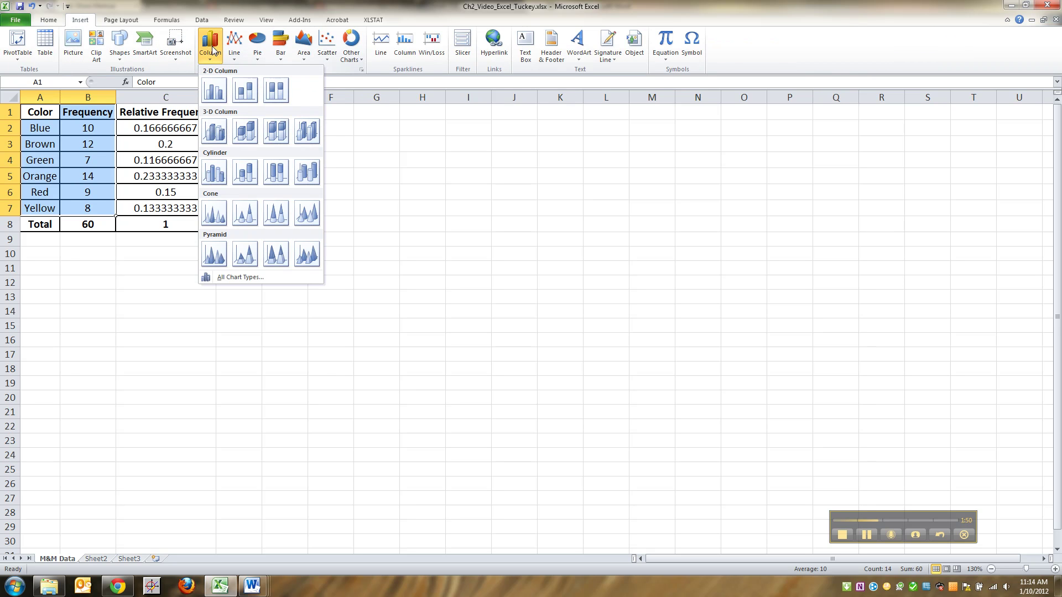
{"action": "left_click", "coordinate": [214, 91]}
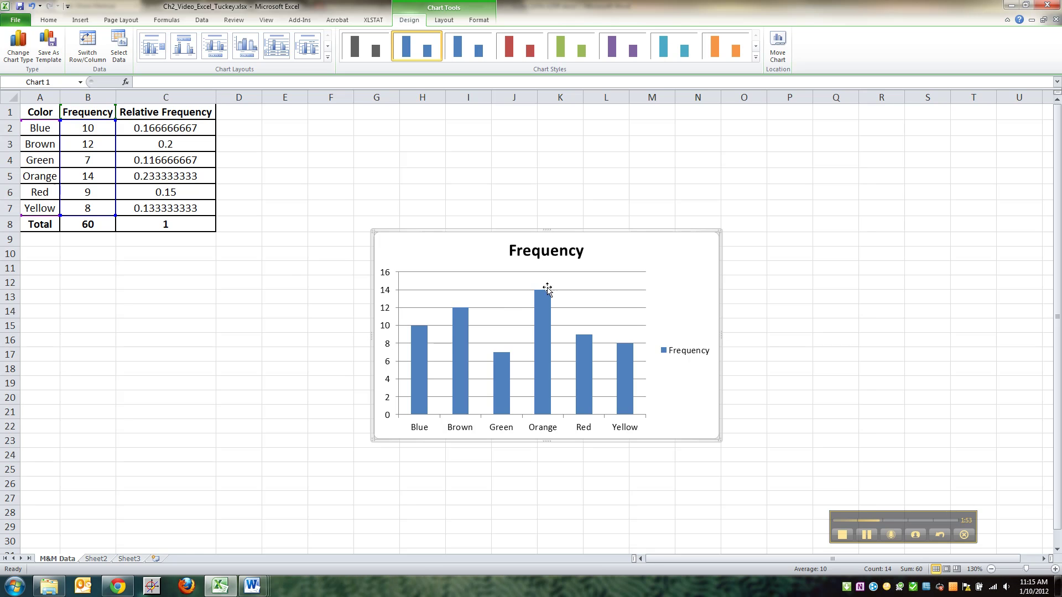
{"action": "left_click_drag", "start_coordinate": [654, 267], "coordinate": [631, 184]}
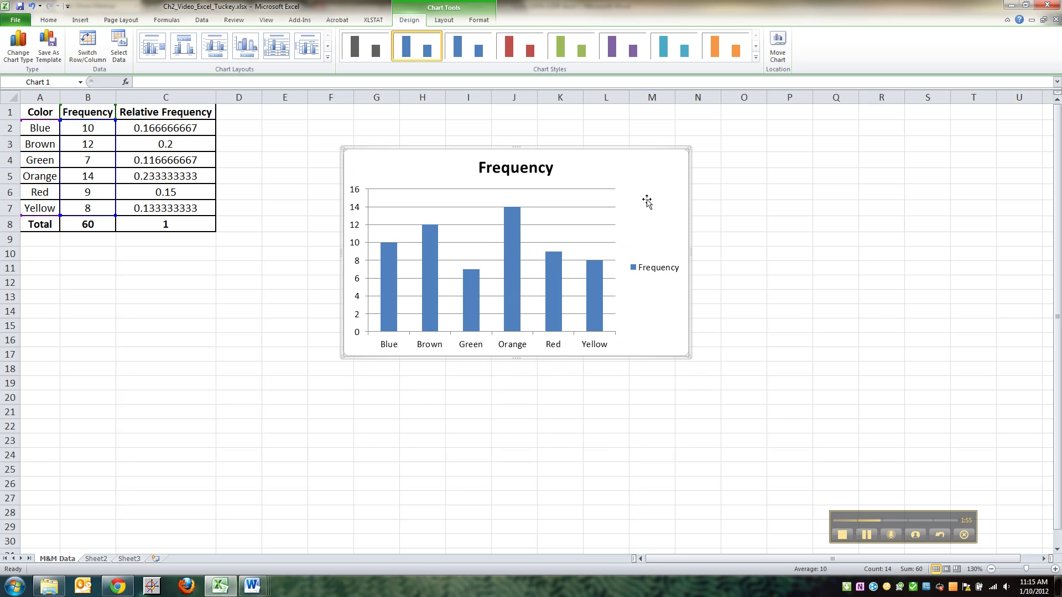
- Delete the chart's legend
{"action": "left_click", "coordinate": [657, 268]}
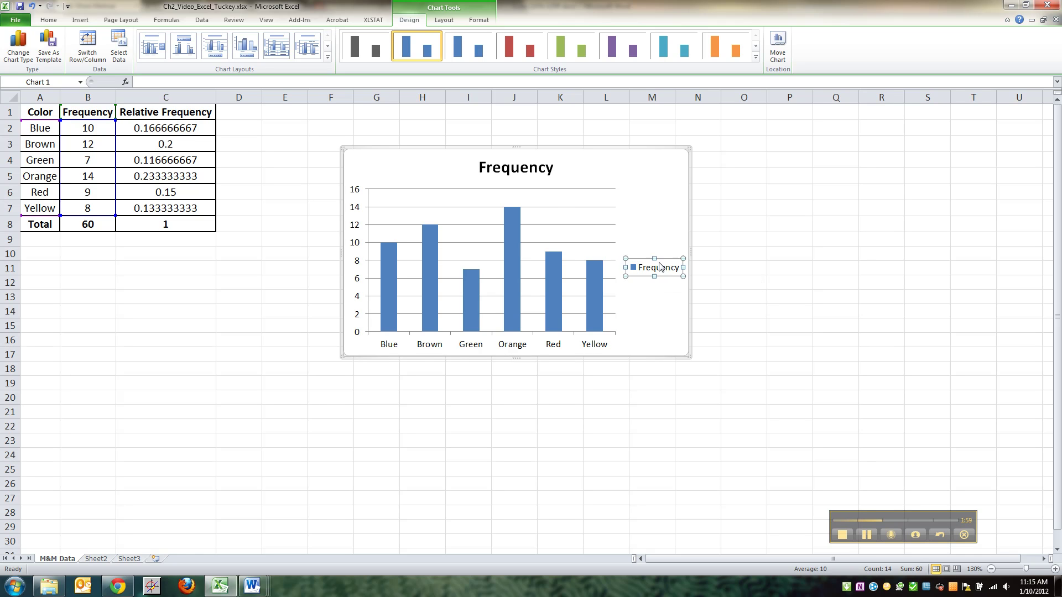
{"action": "key", "text": "Delete"}
{"action": "left_click", "coordinate": [509, 170]}
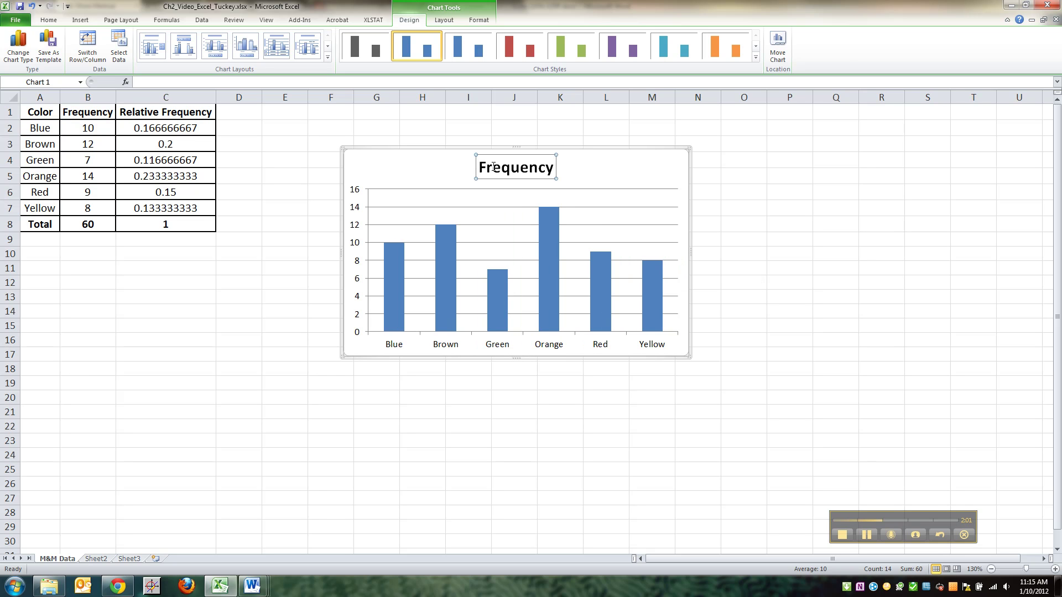
- Replace the chart title with 'Frequency Bar Graph of M&M Colors'
{"action": "left_click_drag", "start_coordinate": [480, 167], "coordinate": [560, 168]}
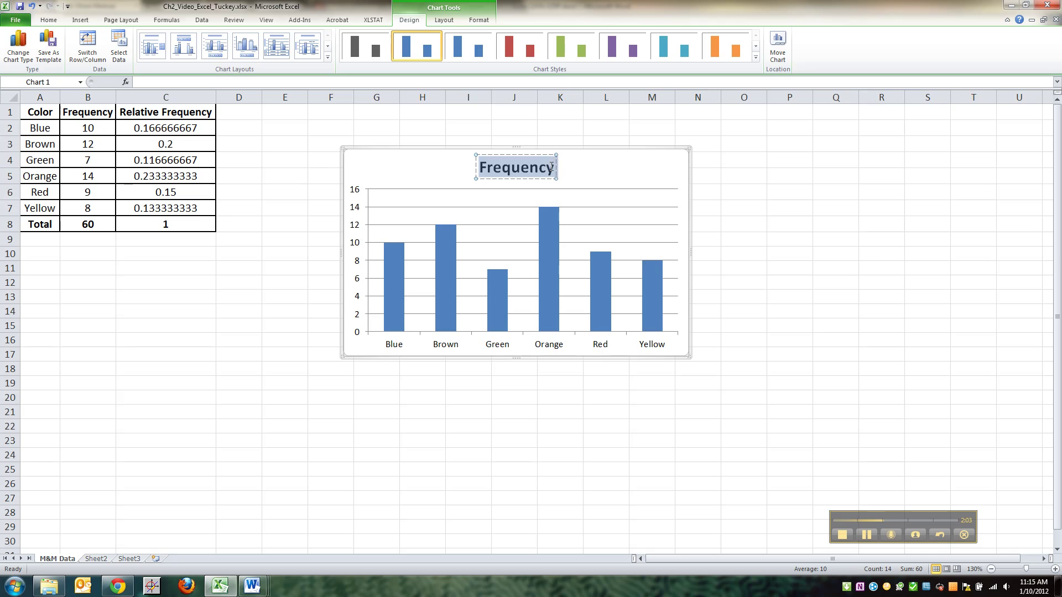
{"action": "left_click", "coordinate": [478, 165]}
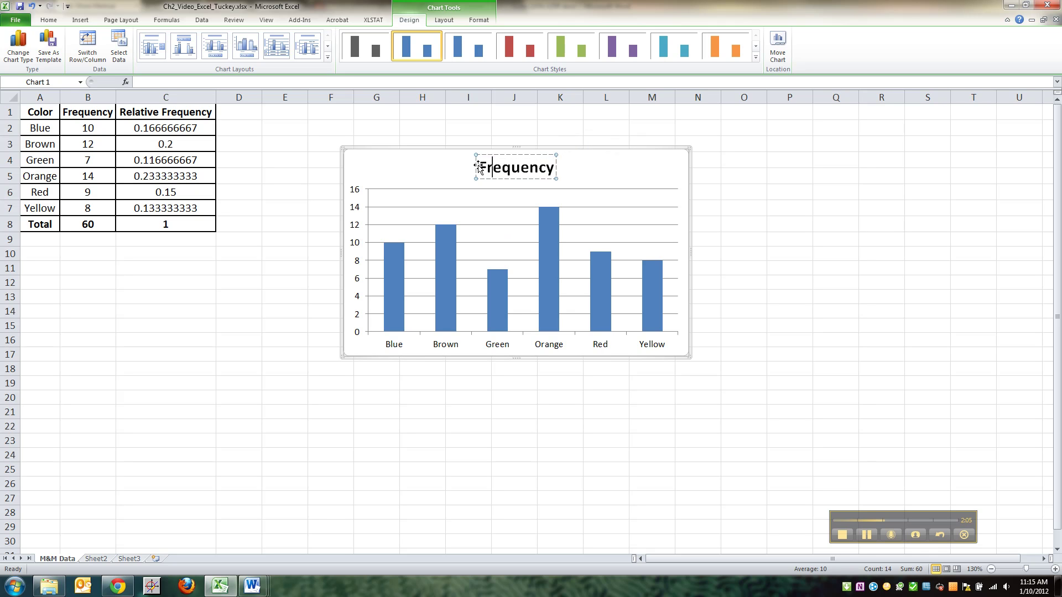
{"action": "double_click", "coordinate": [482, 166]}
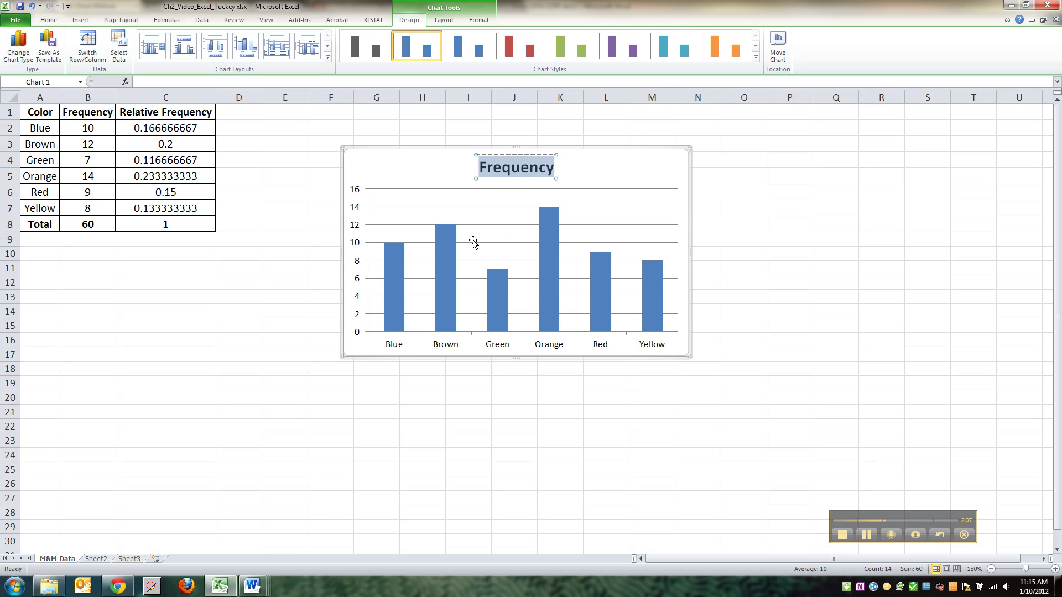
{"action": "left_click", "coordinate": [254, 587]}
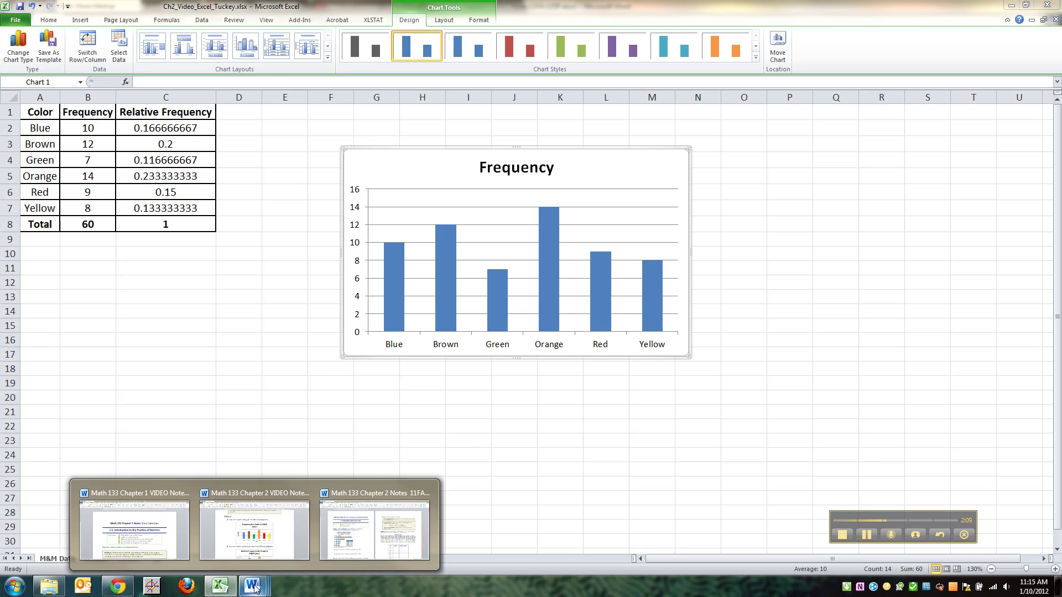
{"action": "left_click", "coordinate": [254, 552]}
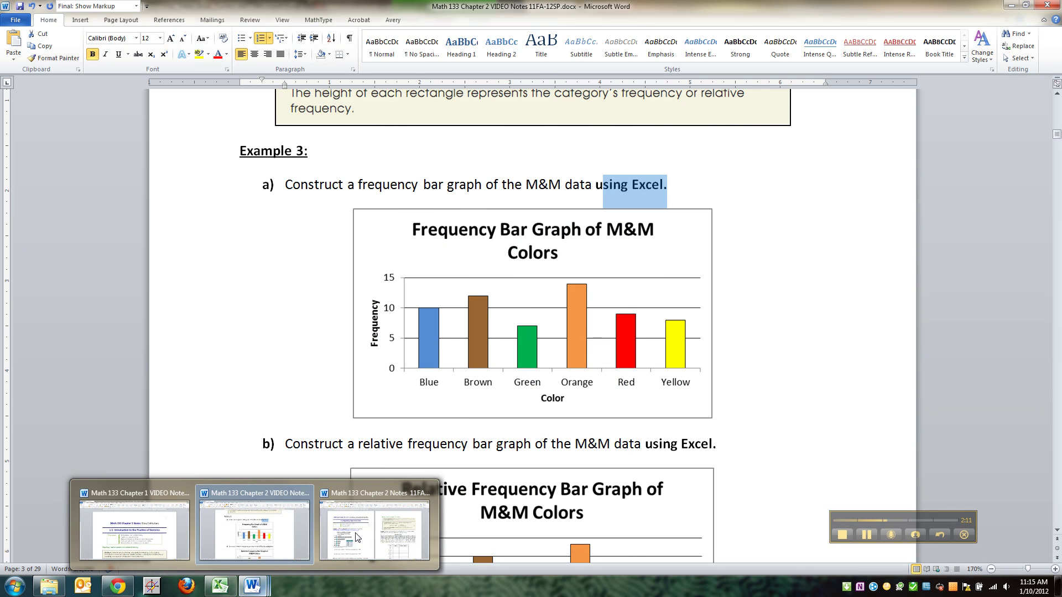
{"action": "left_click", "coordinate": [1011, 5]}
{"action": "type", "text": "F"}
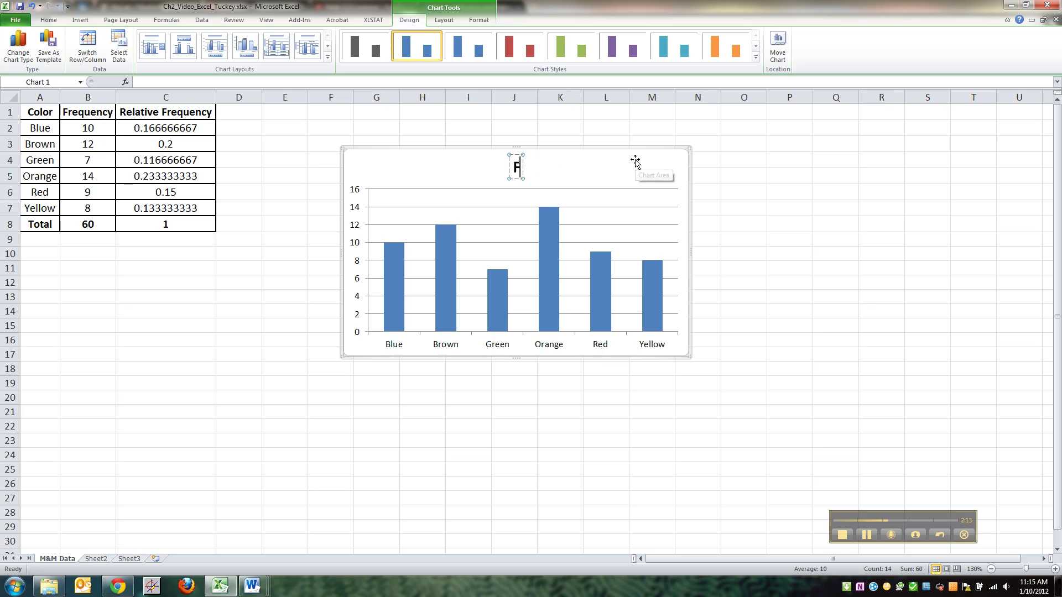
{"action": "type", "text": "requency"}
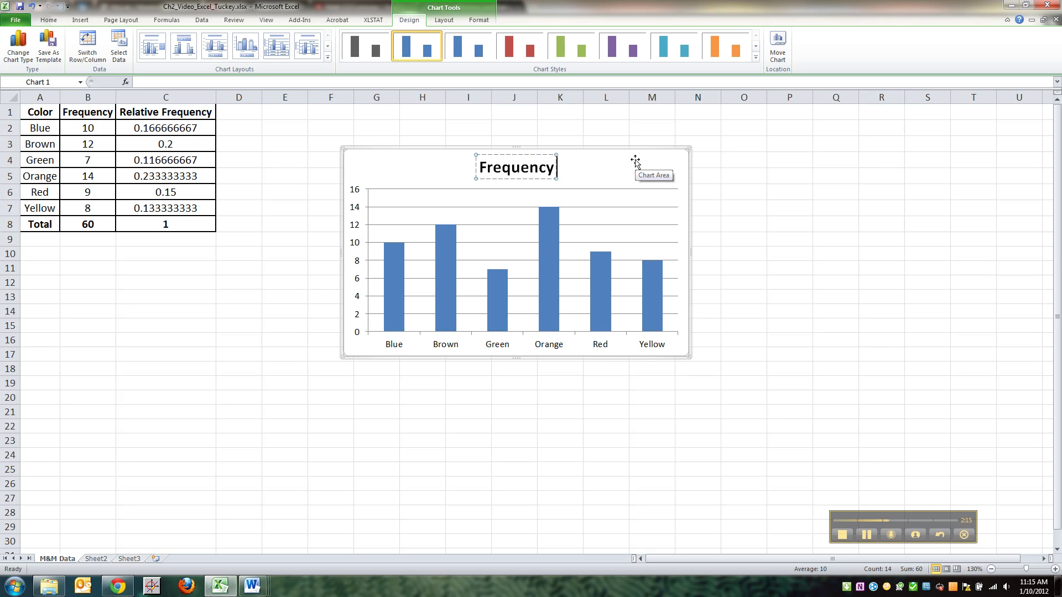
{"action": "type", "text": " Bar Graph of M"}
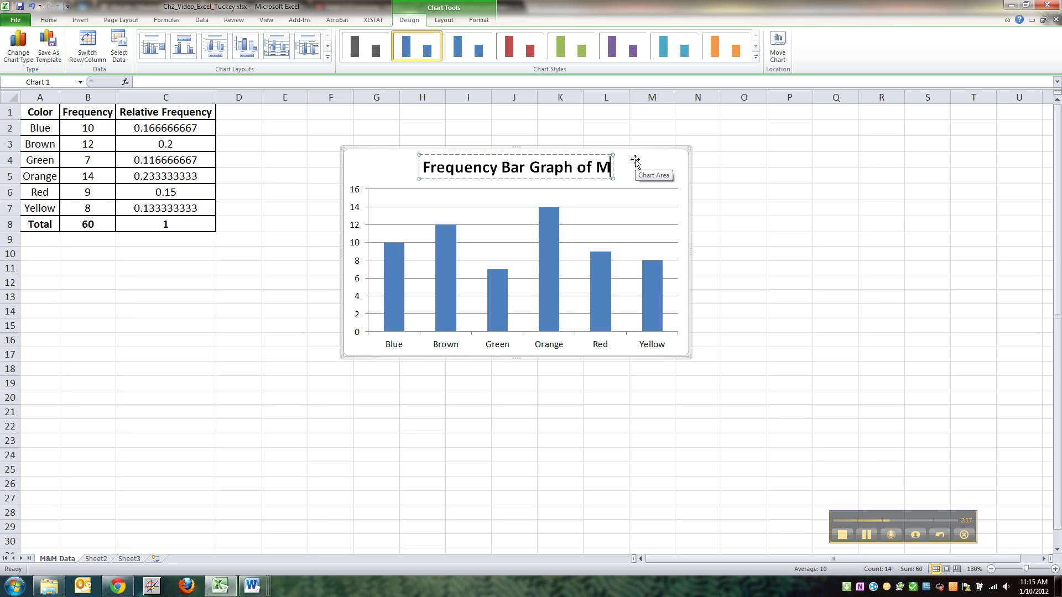
{"action": "type", "text": "&M Colo"}
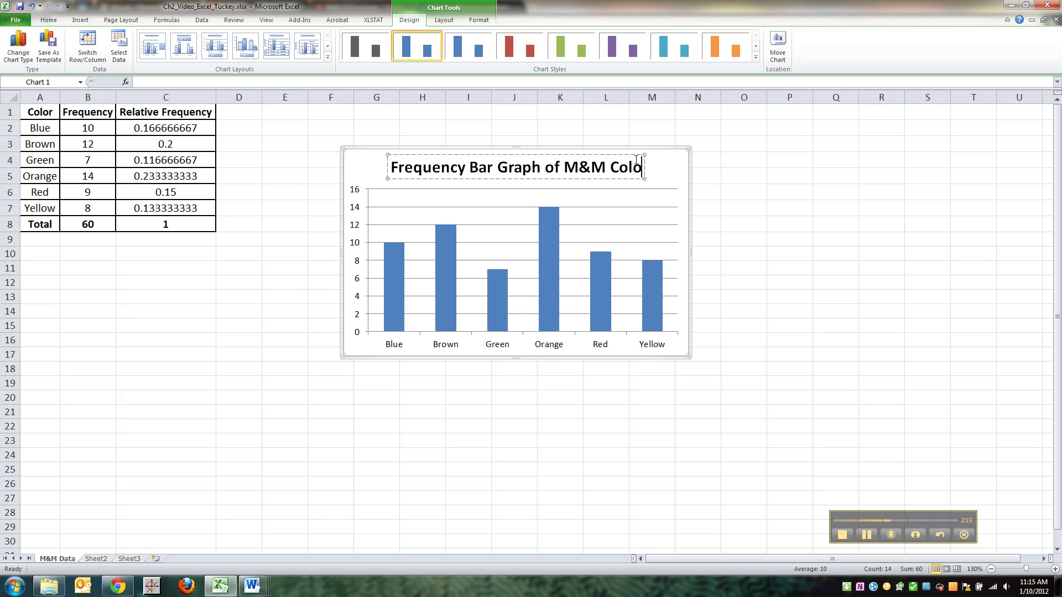
{"action": "type", "text": "rs"}
{"action": "left_click", "coordinate": [675, 166]}
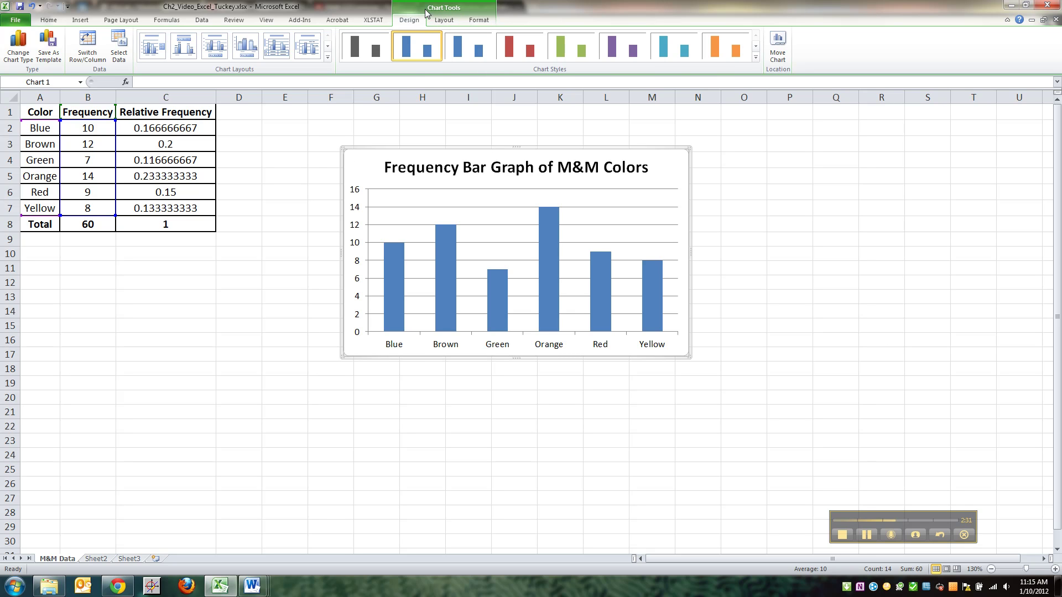
- Check the Chart Title placement options on the Layout tab, leaving them unchanged
{"action": "left_click", "coordinate": [444, 22]}
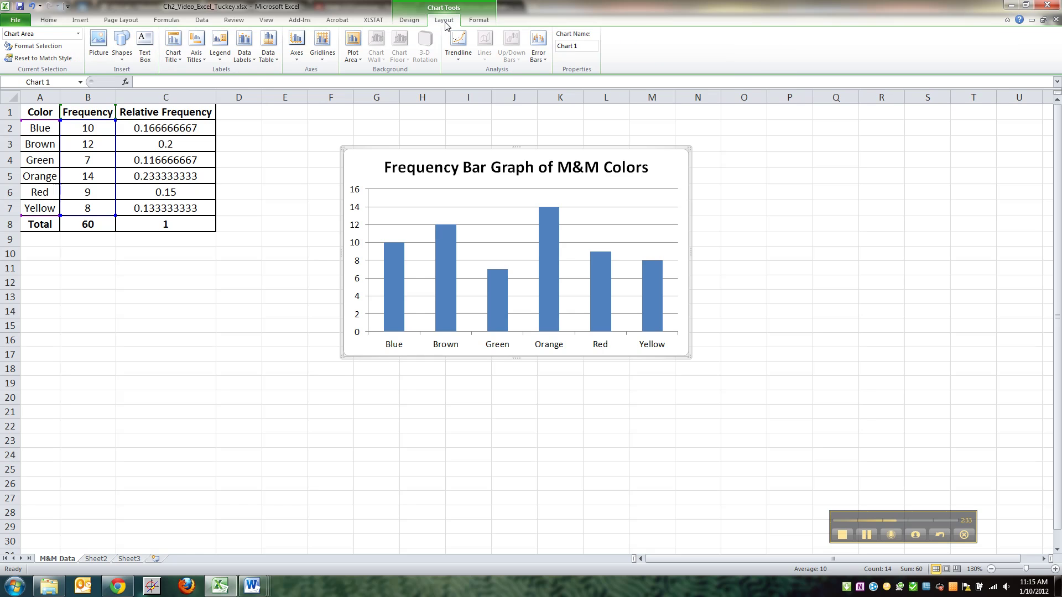
{"action": "left_click", "coordinate": [173, 48]}
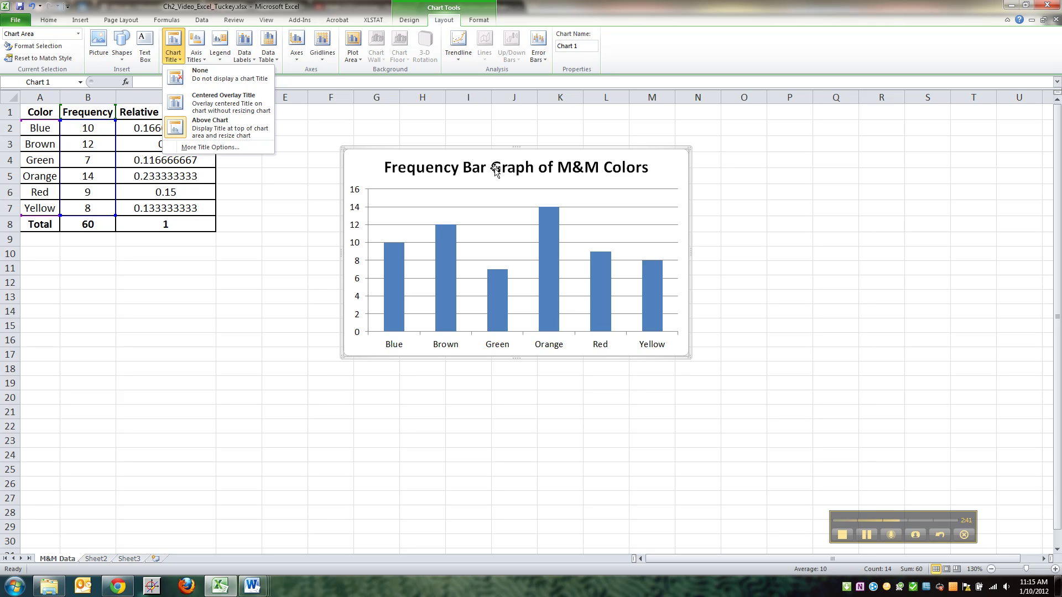
{"action": "left_click", "coordinate": [360, 174]}
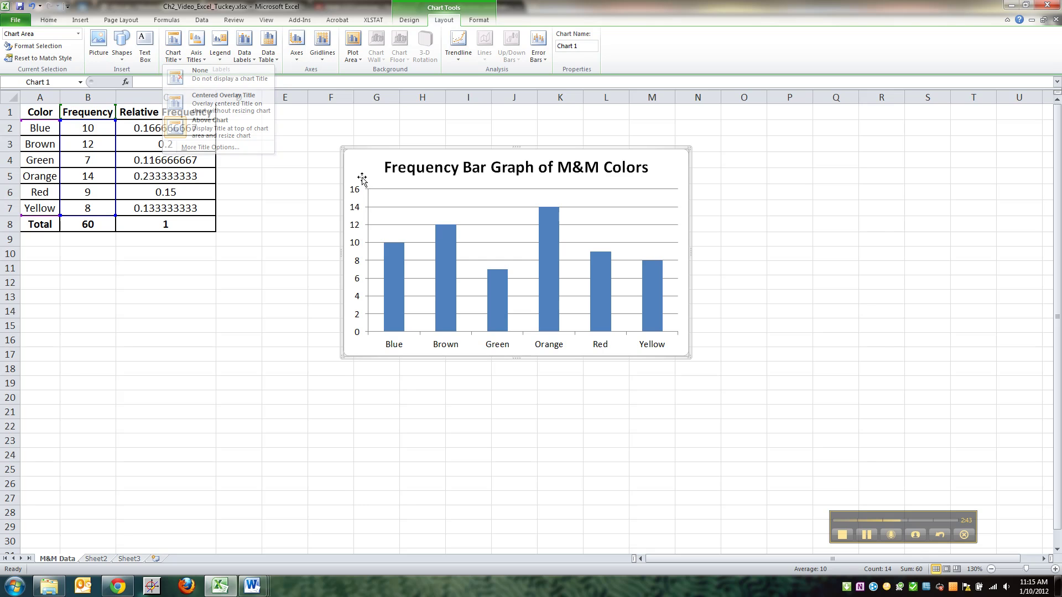
{"action": "left_click", "coordinate": [195, 57]}
- Add the title 'M&M Color' below the horizontal axis
{"action": "mouse_move", "coordinate": [211, 73]}
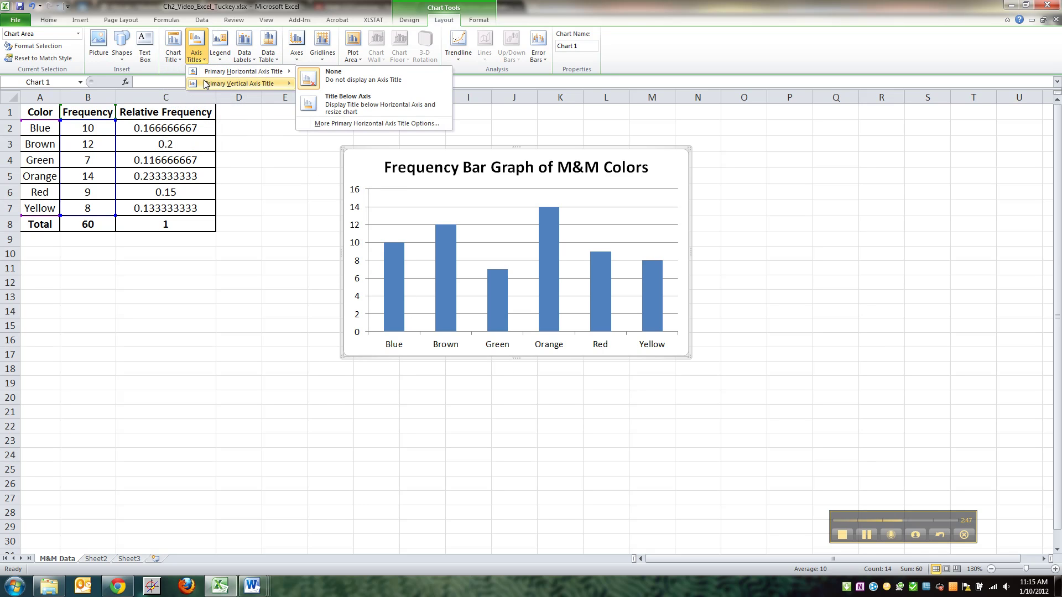
{"action": "left_click", "coordinate": [359, 108]}
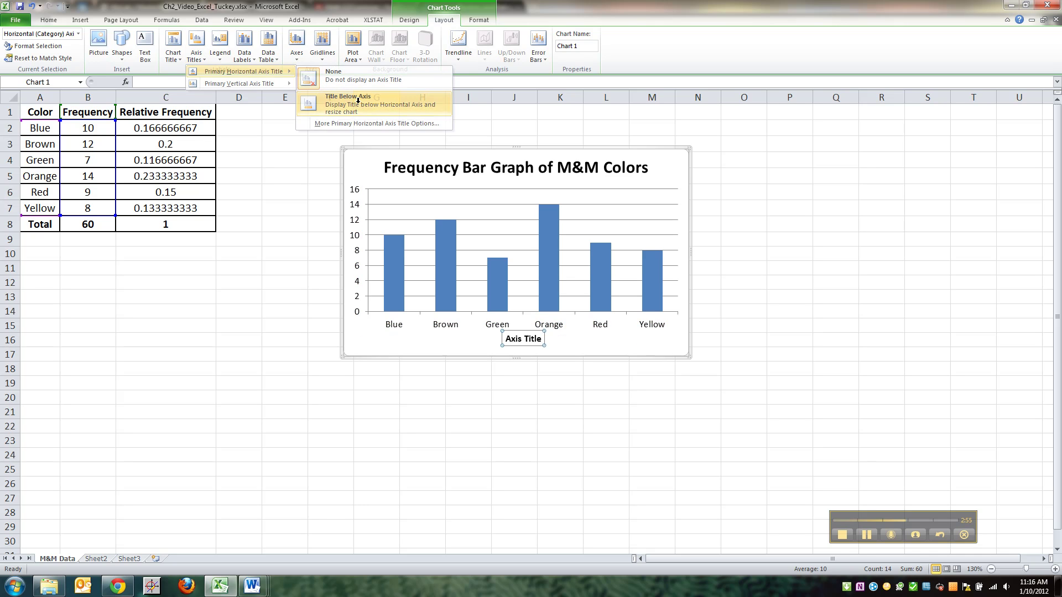
{"action": "type", "text": "M&M COlor"}
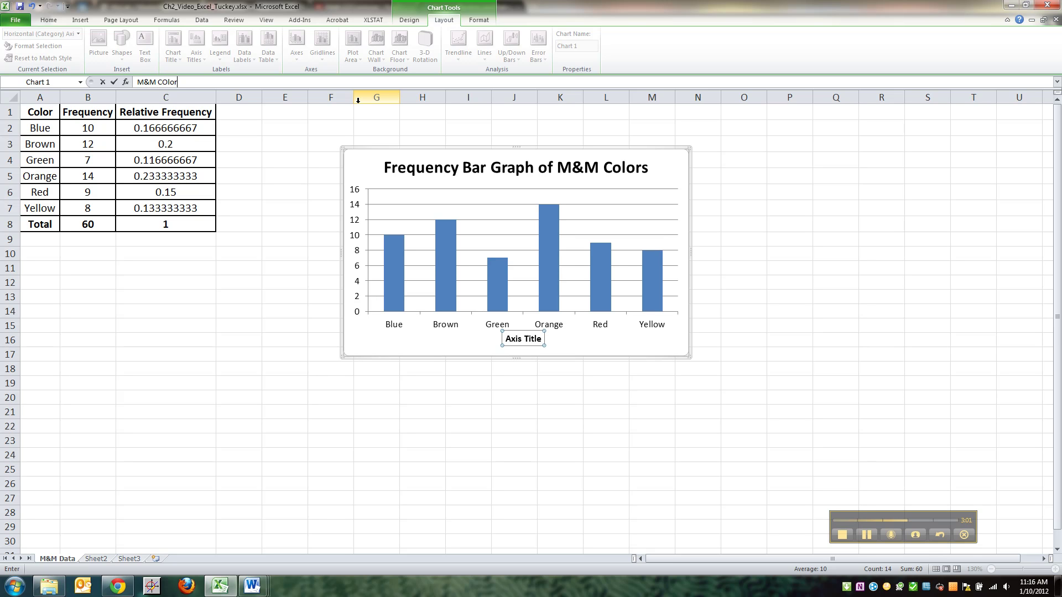
{"action": "key", "text": "BackSpace"}
{"action": "key", "text": "BackSpace"}
{"action": "key", "text": "Return"}
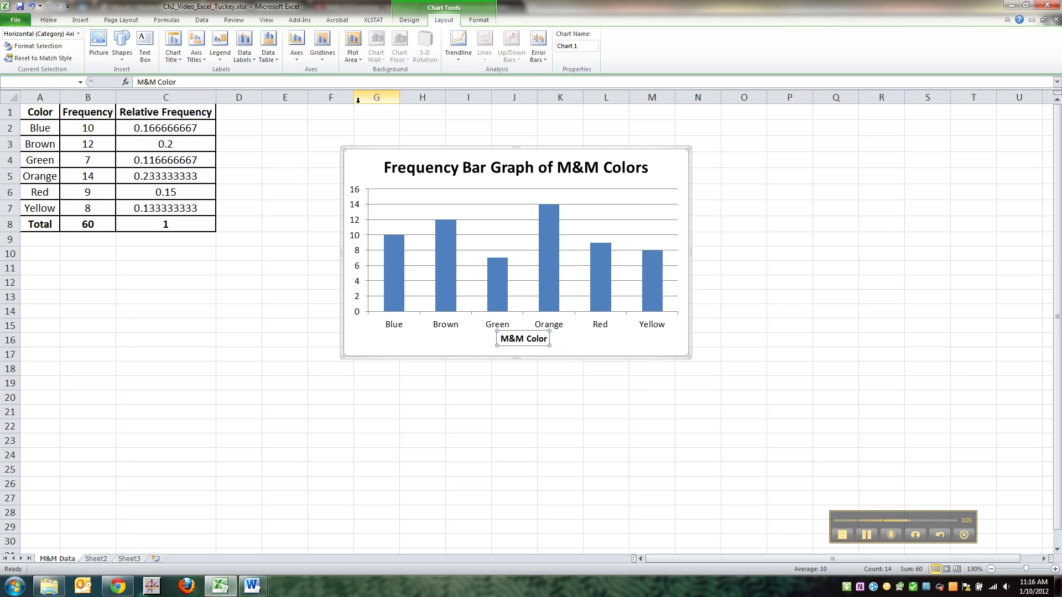
- Add the rotated title 'Frequency' to the vertical axis
{"action": "left_click", "coordinate": [196, 47]}
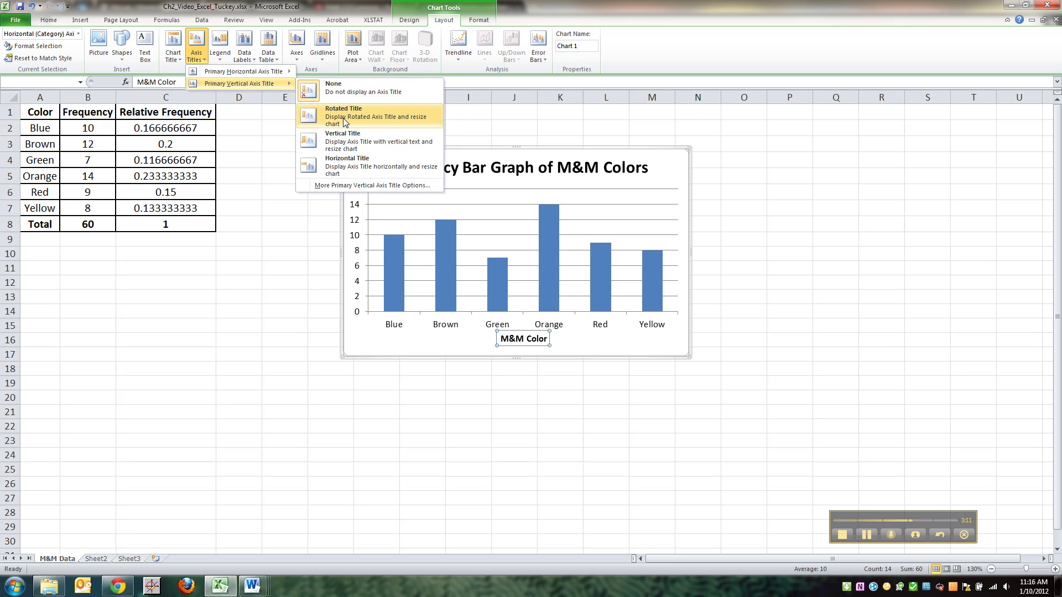
{"action": "left_click", "coordinate": [344, 122]}
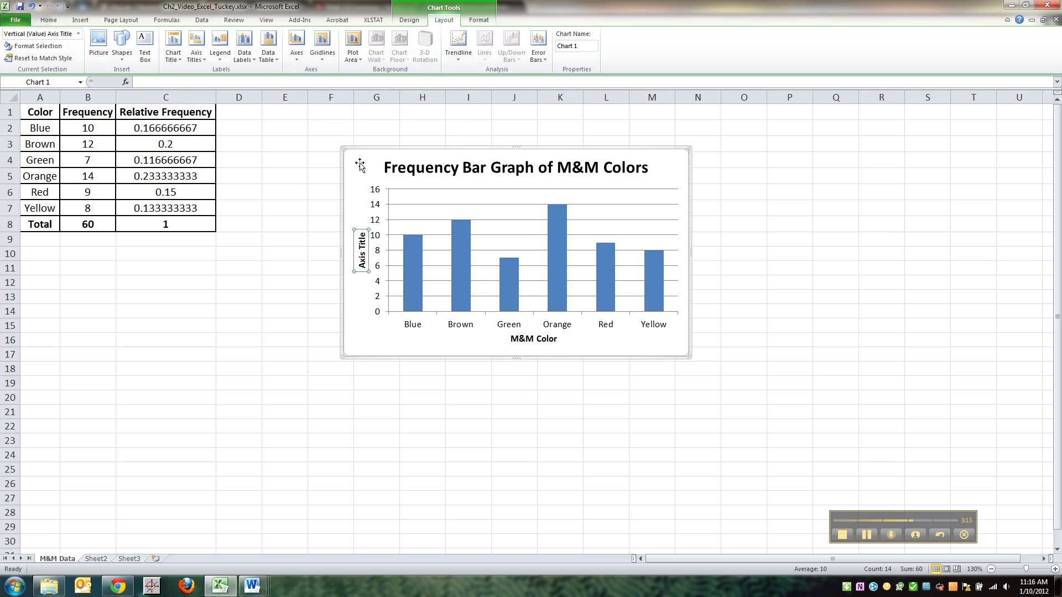
{"action": "type", "text": "Frequency"}
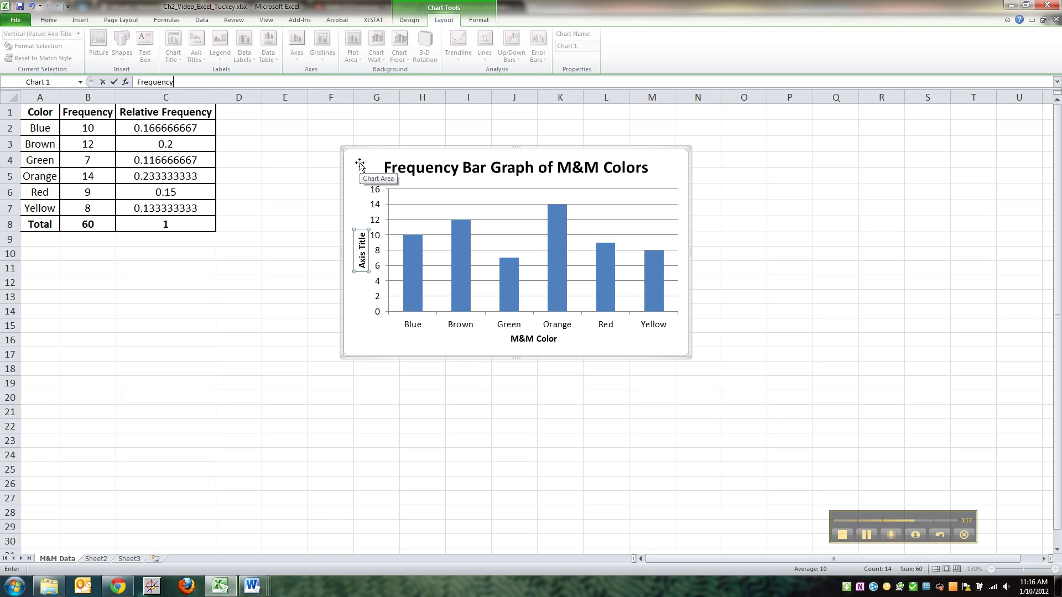
{"action": "key", "text": "Return"}
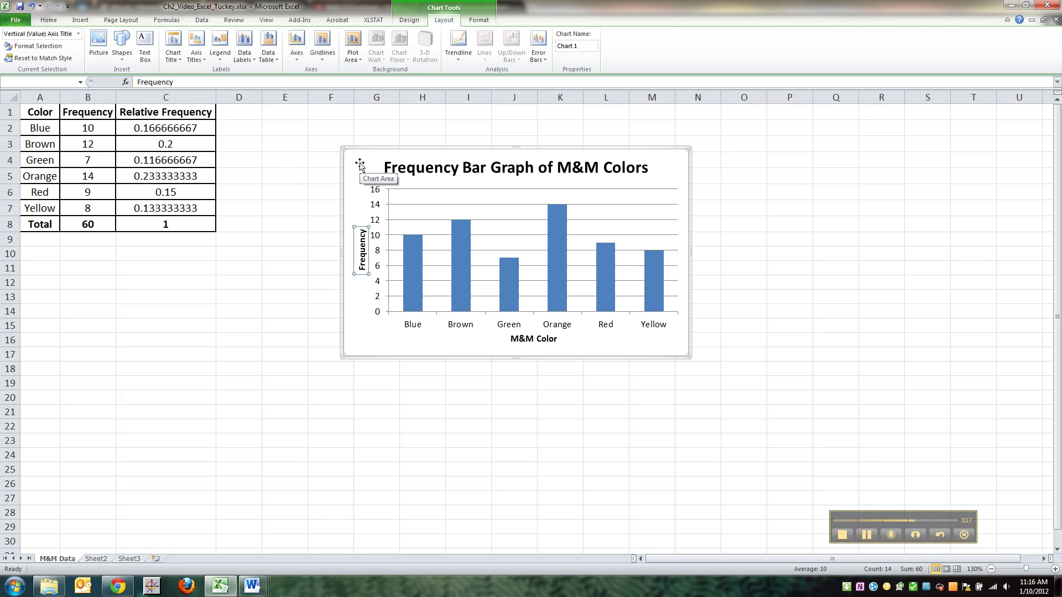
{"action": "left_click", "coordinate": [673, 163]}
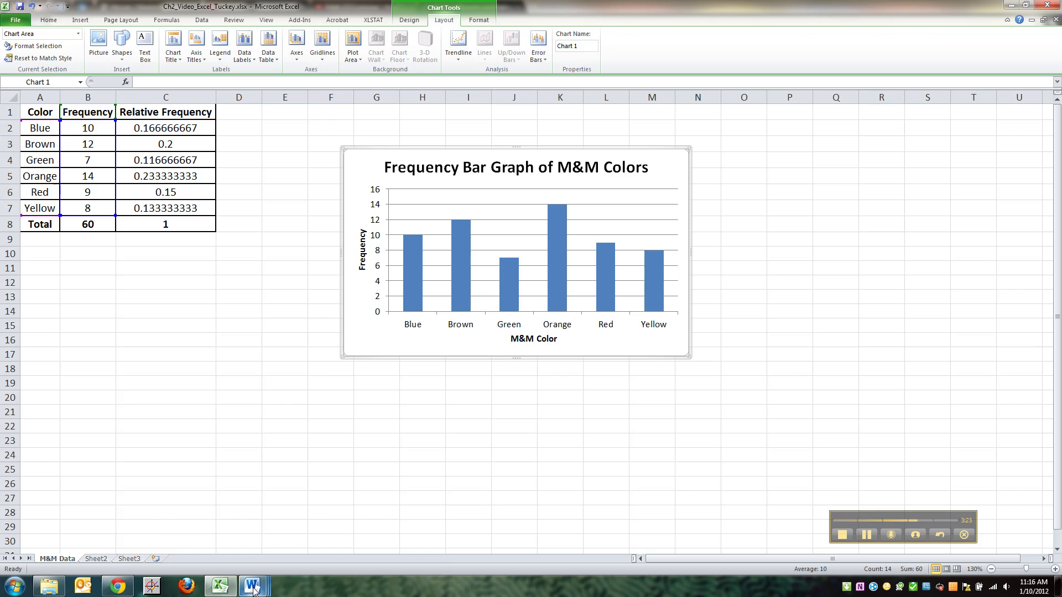
{"action": "mouse_move", "coordinate": [252, 588]}
{"action": "left_click", "coordinate": [257, 522]}
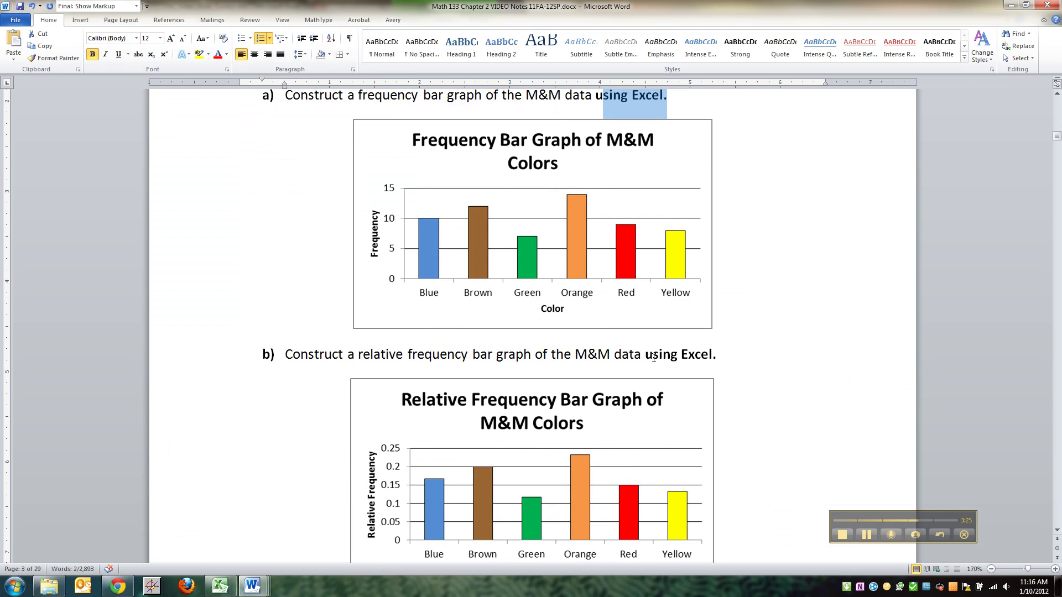
{"action": "scroll", "coordinate": [654, 358], "scroll_direction": "up", "scroll_amount": 1}
{"action": "left_click", "coordinate": [731, 221]}
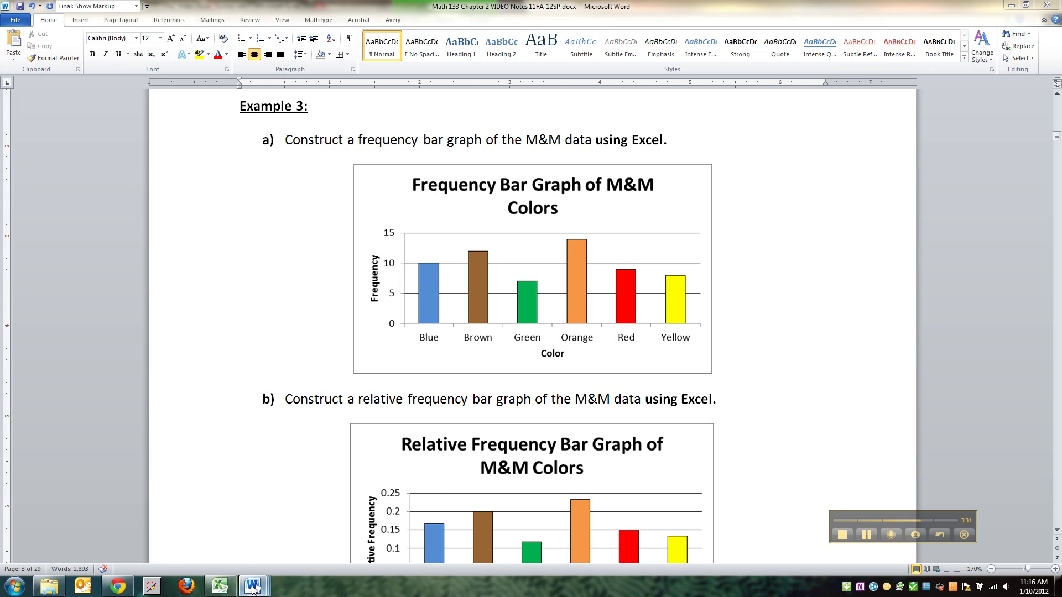
{"action": "left_click", "coordinate": [219, 589]}
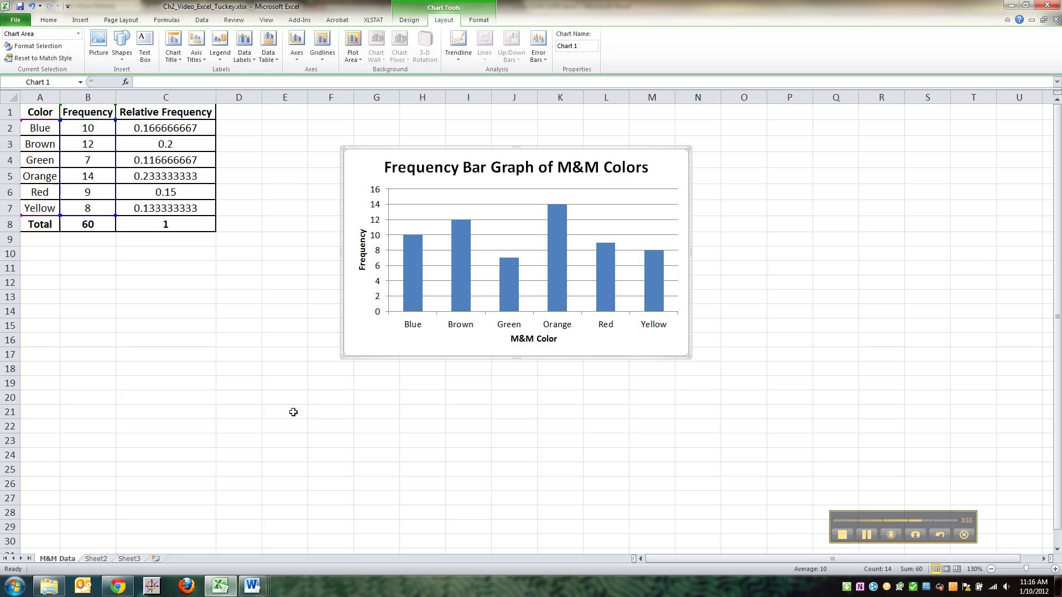
{"action": "left_click", "coordinate": [463, 248]}
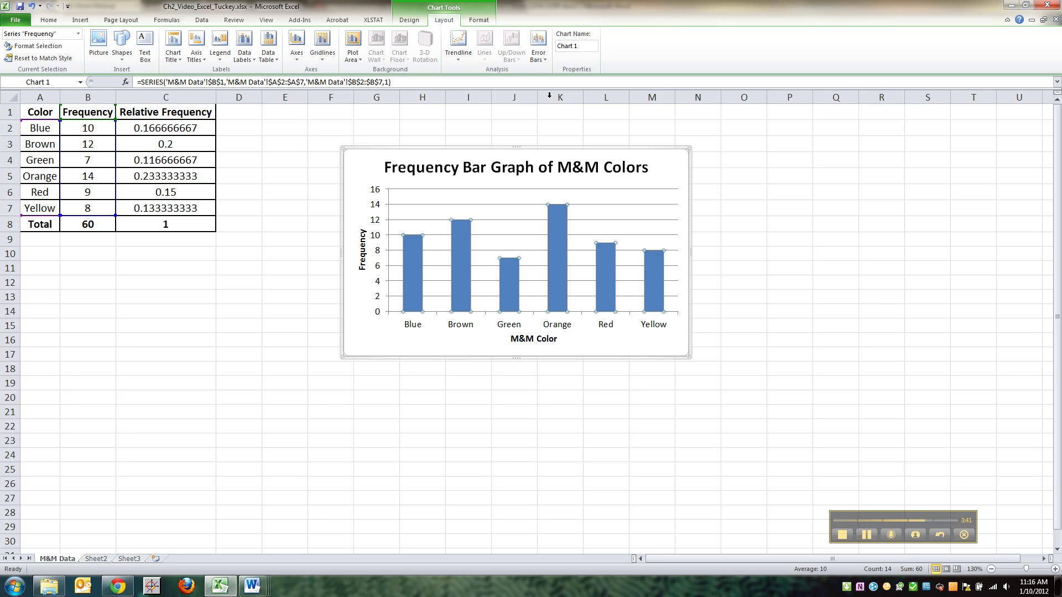
{"action": "left_click", "coordinate": [869, 534]}
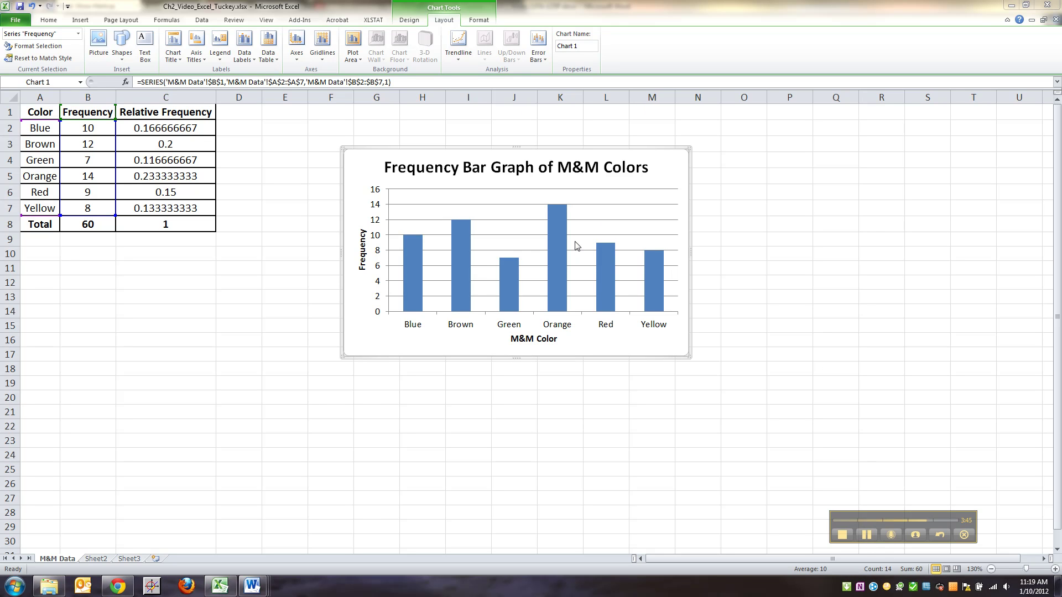
{"action": "left_click", "coordinate": [558, 243]}
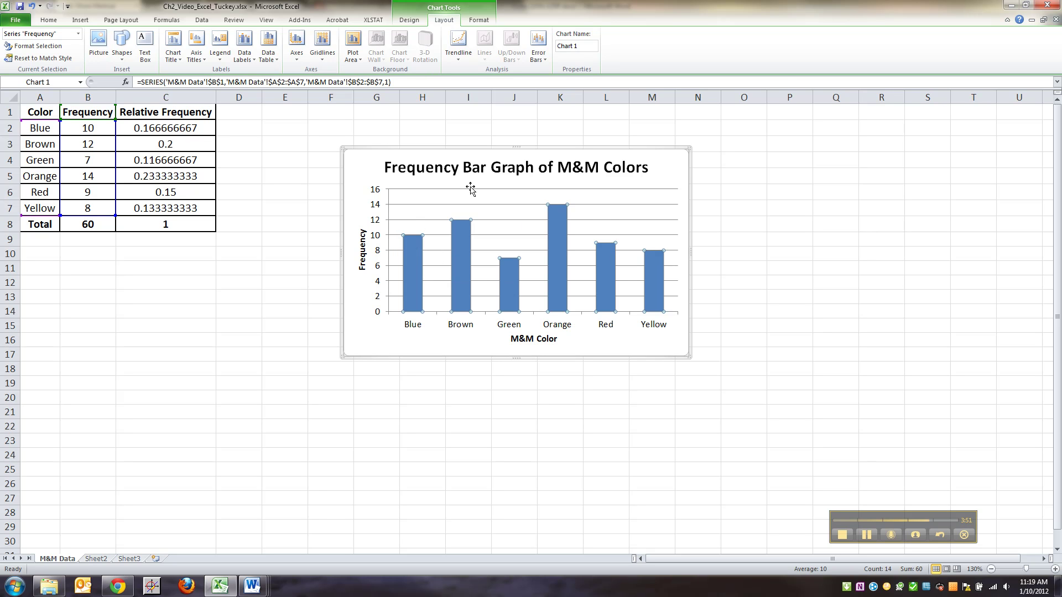
{"action": "left_click", "coordinate": [406, 21]}
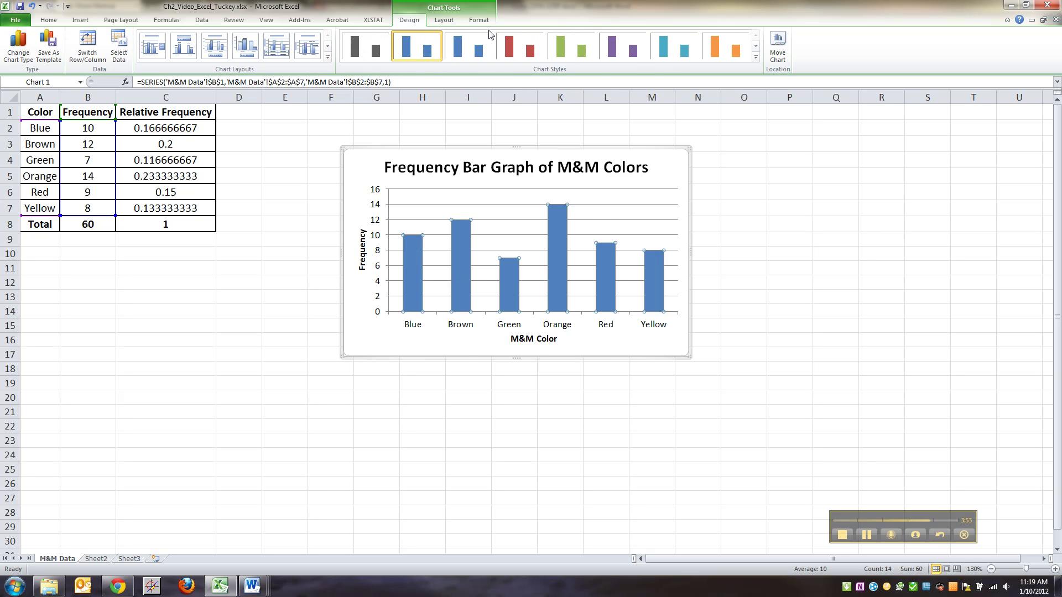
{"action": "left_click", "coordinate": [563, 38]}
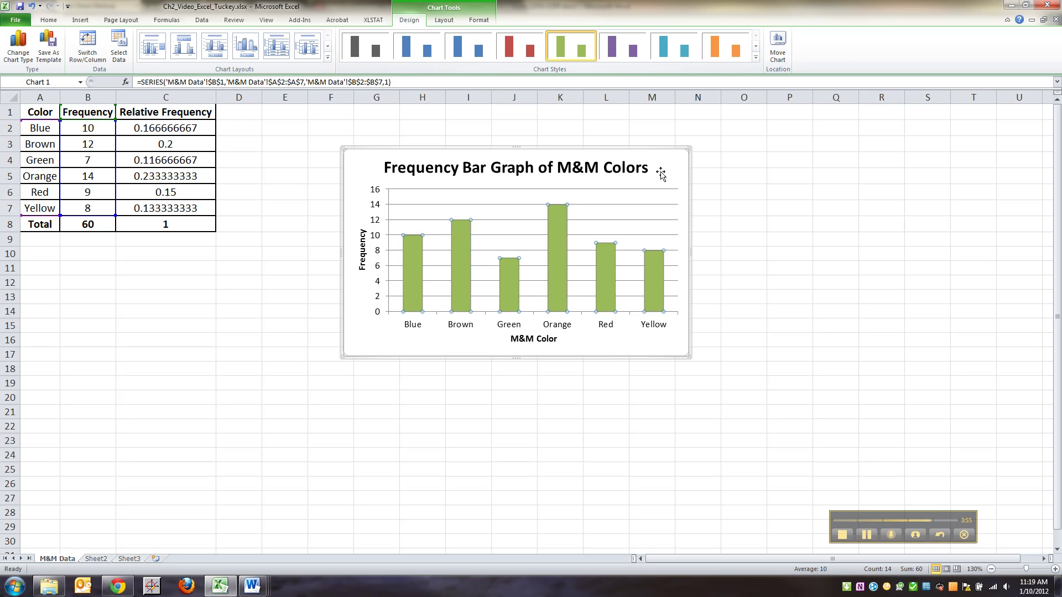
{"action": "left_click", "coordinate": [673, 47]}
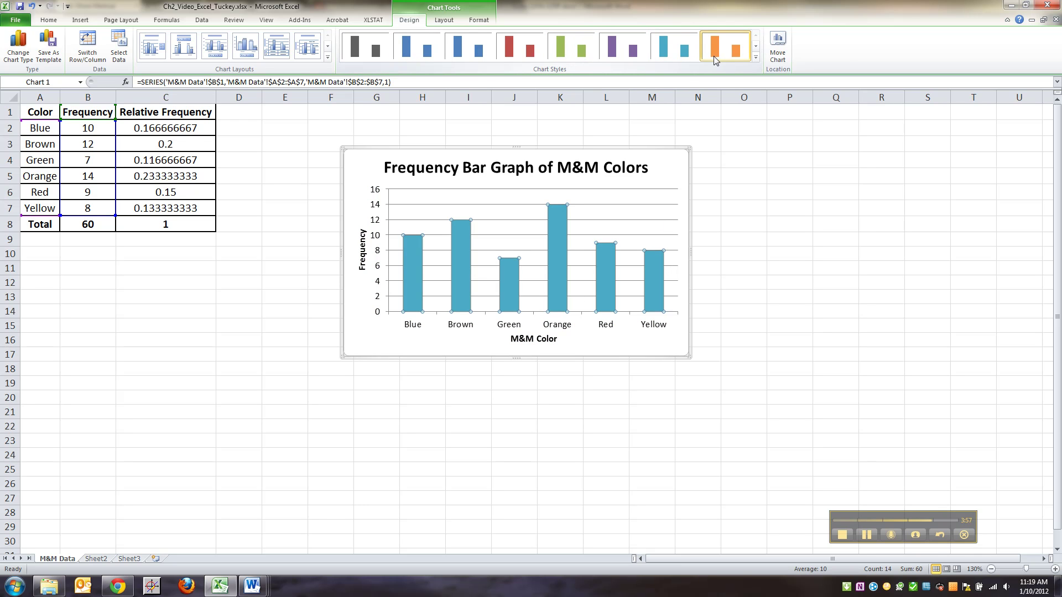
{"action": "left_click", "coordinate": [714, 55]}
{"action": "left_click", "coordinate": [415, 47]}
{"action": "left_click", "coordinate": [519, 47]}
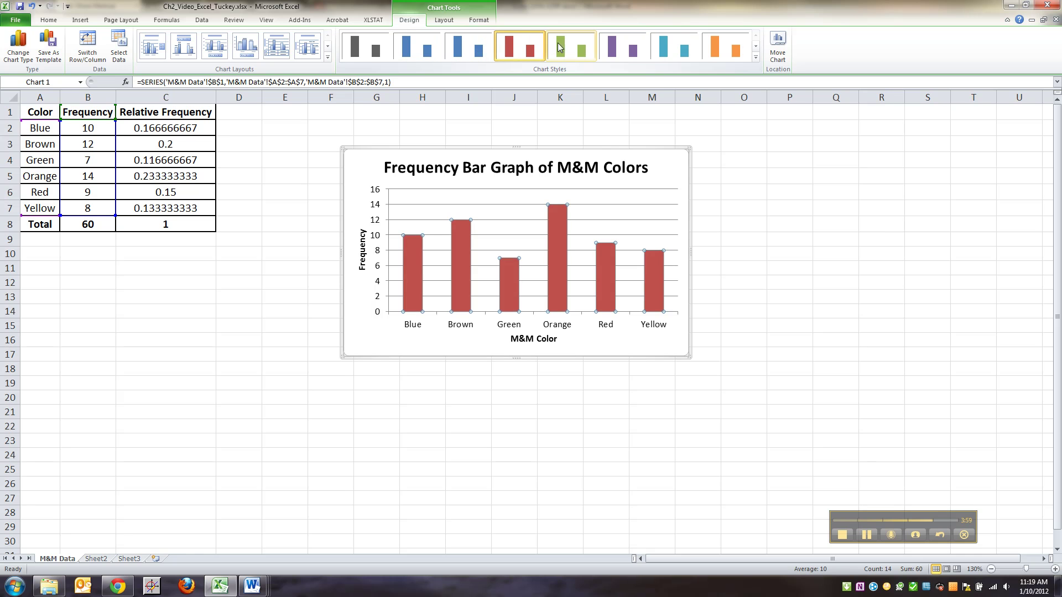
{"action": "left_click", "coordinate": [467, 47]}
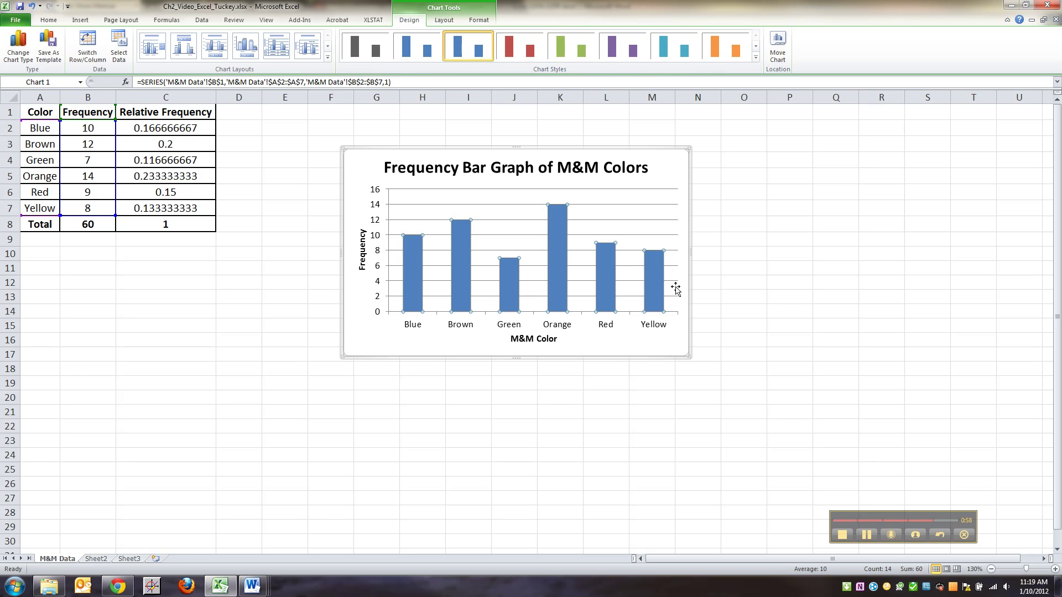
{"action": "left_click", "coordinate": [421, 271]}
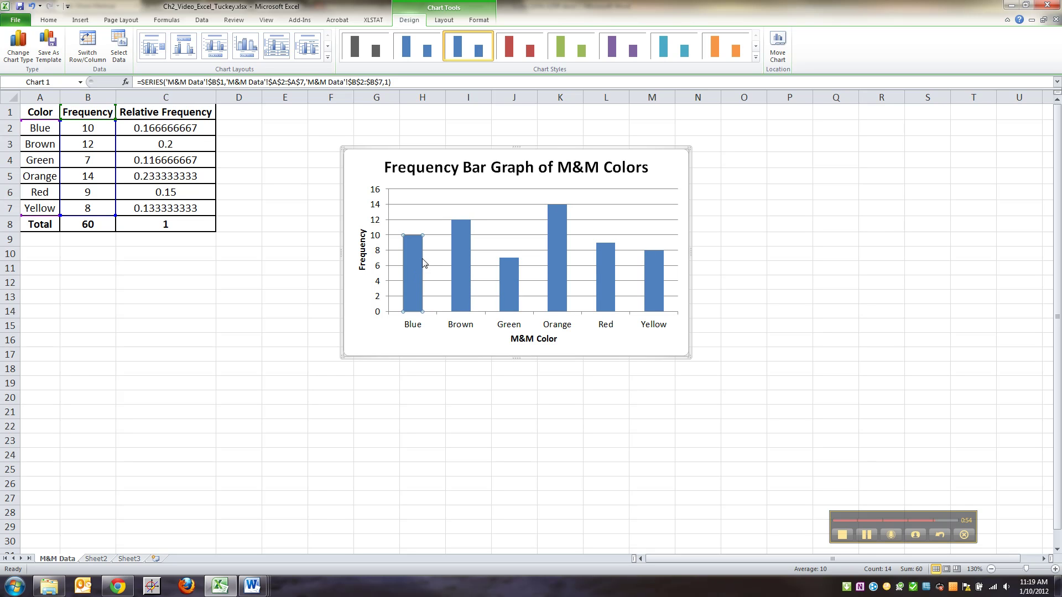
- Fill the Brown bar with a dark tan brown
{"action": "mouse_move", "coordinate": [415, 258]}
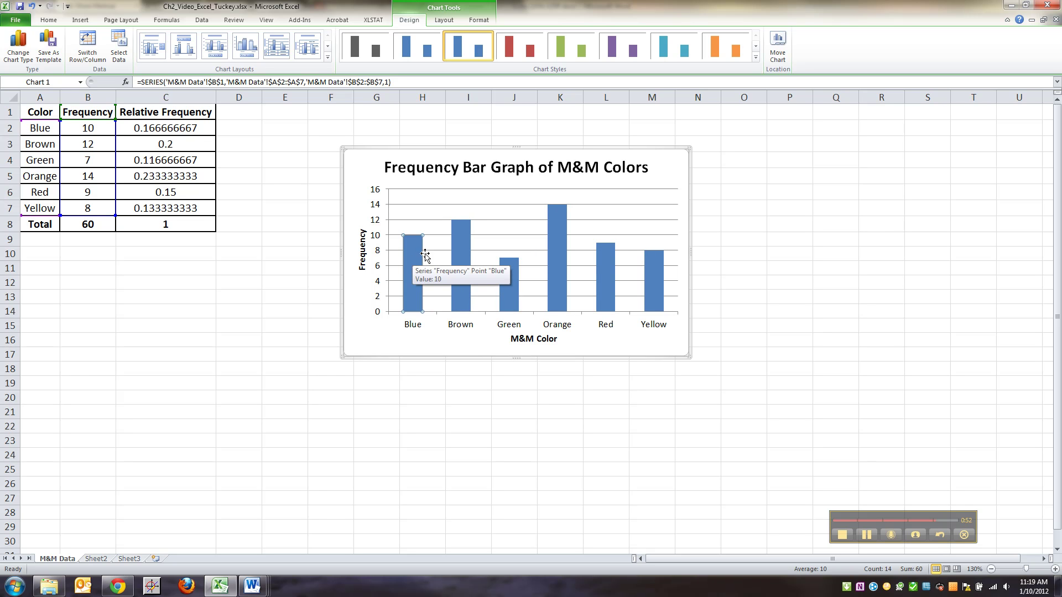
{"action": "left_click", "coordinate": [462, 246]}
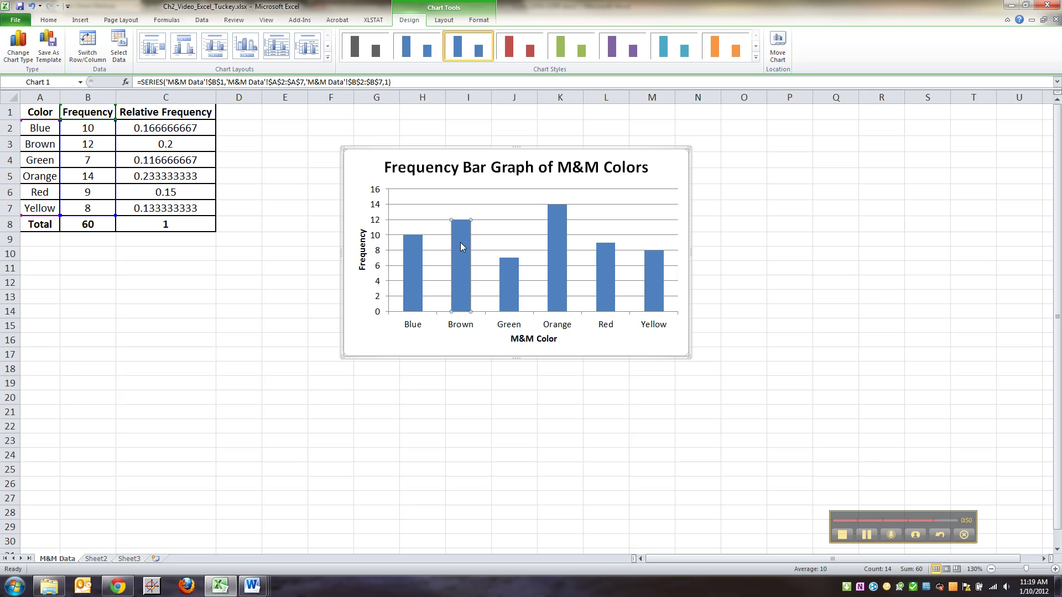
{"action": "right_click", "coordinate": [462, 247]}
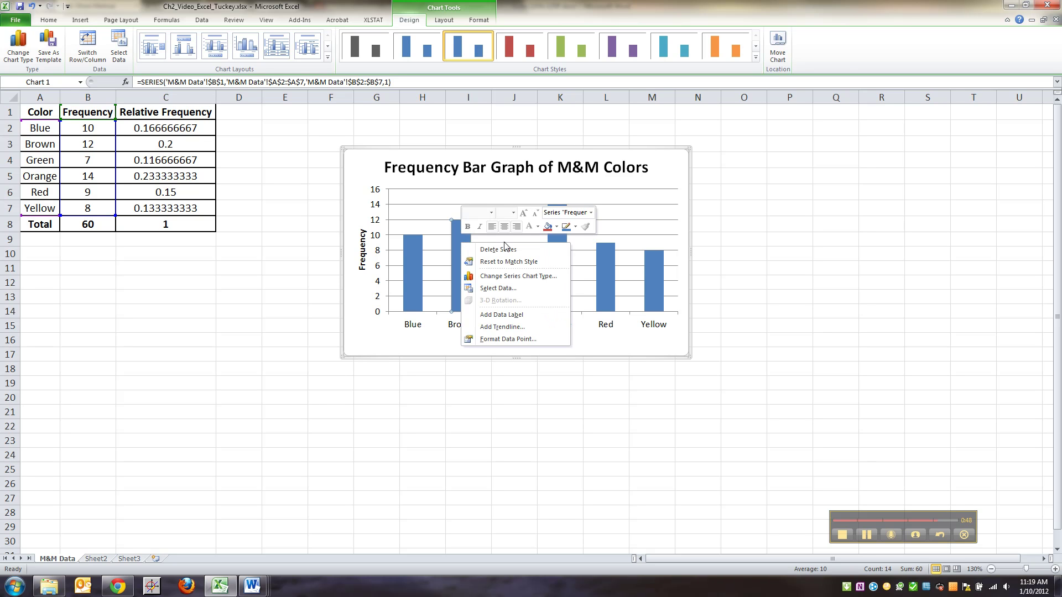
{"action": "left_click", "coordinate": [557, 226]}
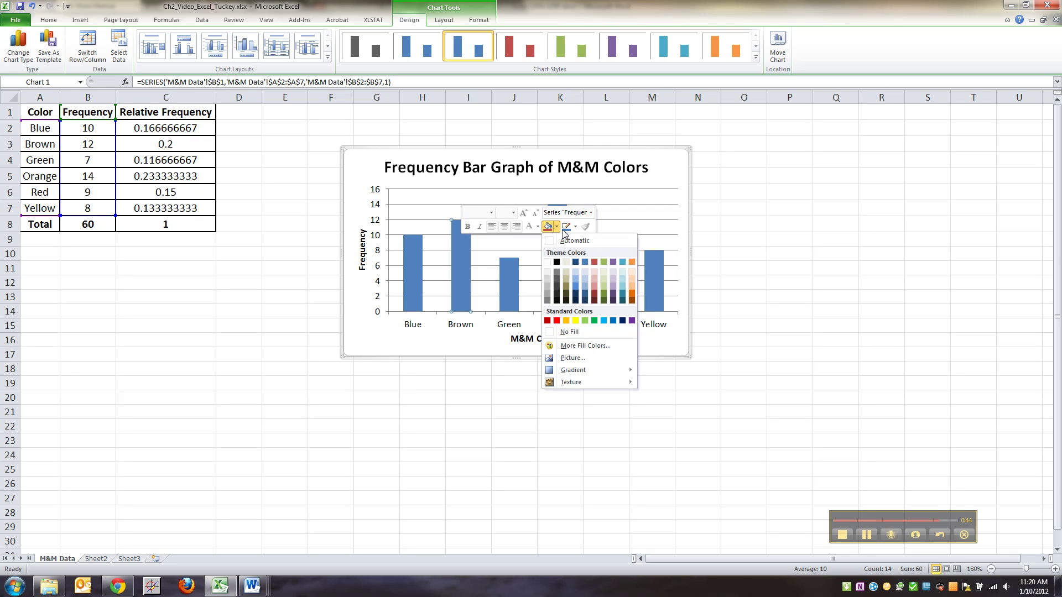
{"action": "left_click", "coordinate": [566, 286]}
{"action": "key", "text": "Escape"}
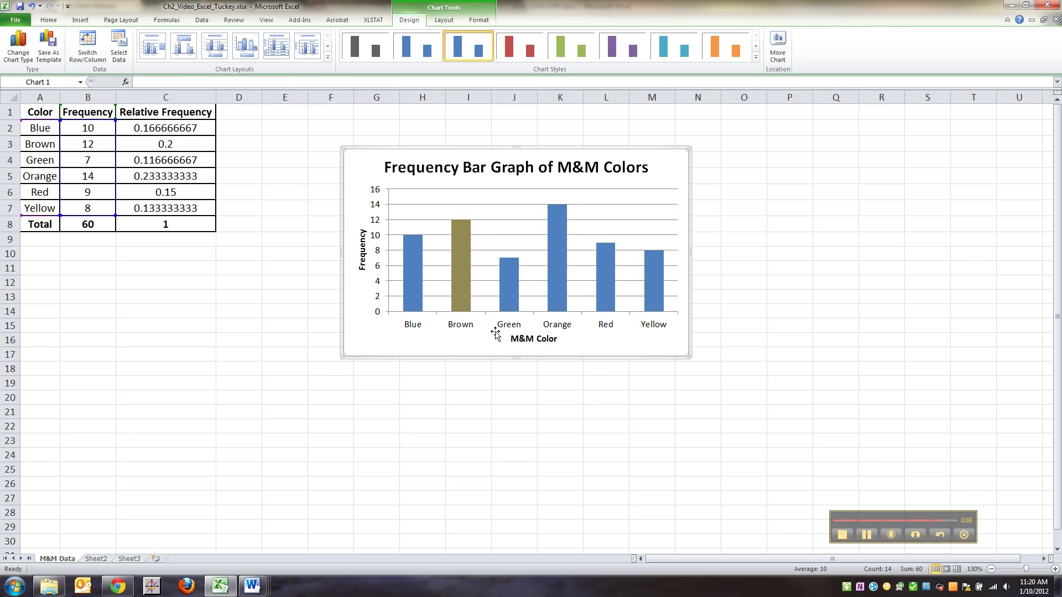
- Fill the Green bar with green
{"action": "left_click", "coordinate": [515, 294]}
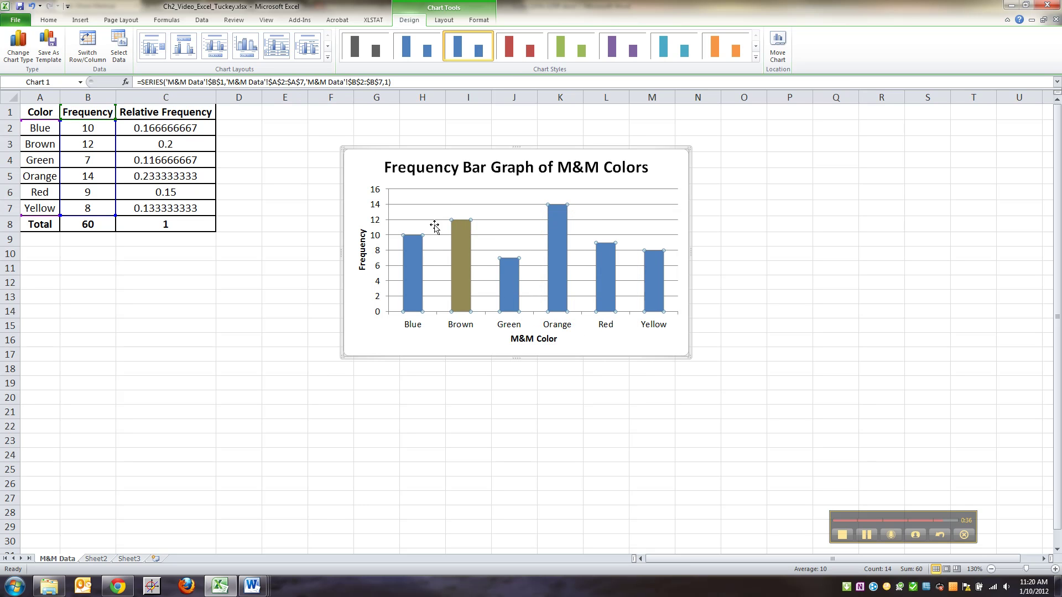
{"action": "left_click", "coordinate": [511, 272]}
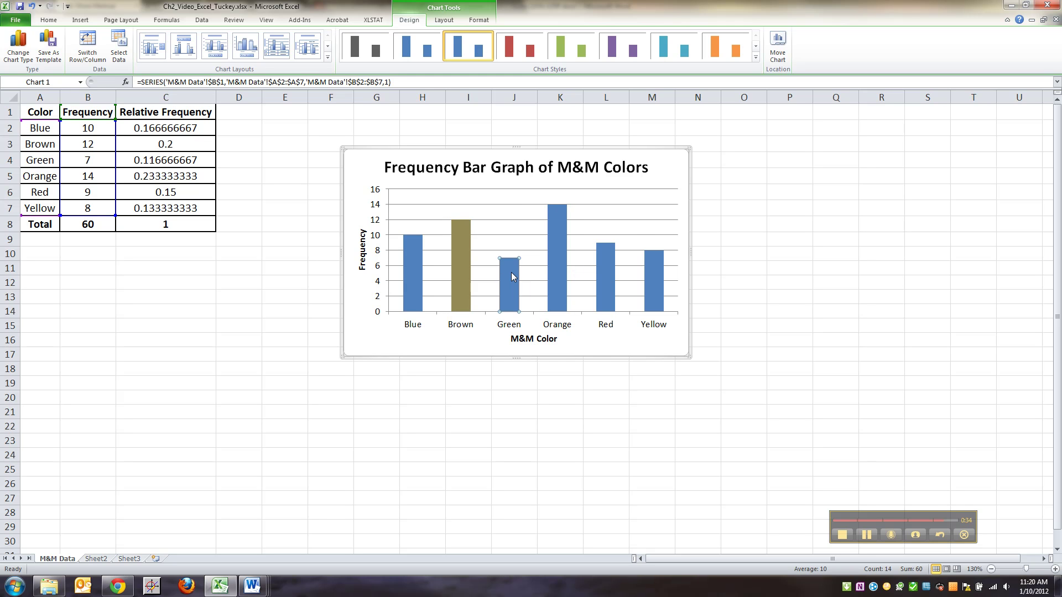
{"action": "right_click", "coordinate": [511, 272]}
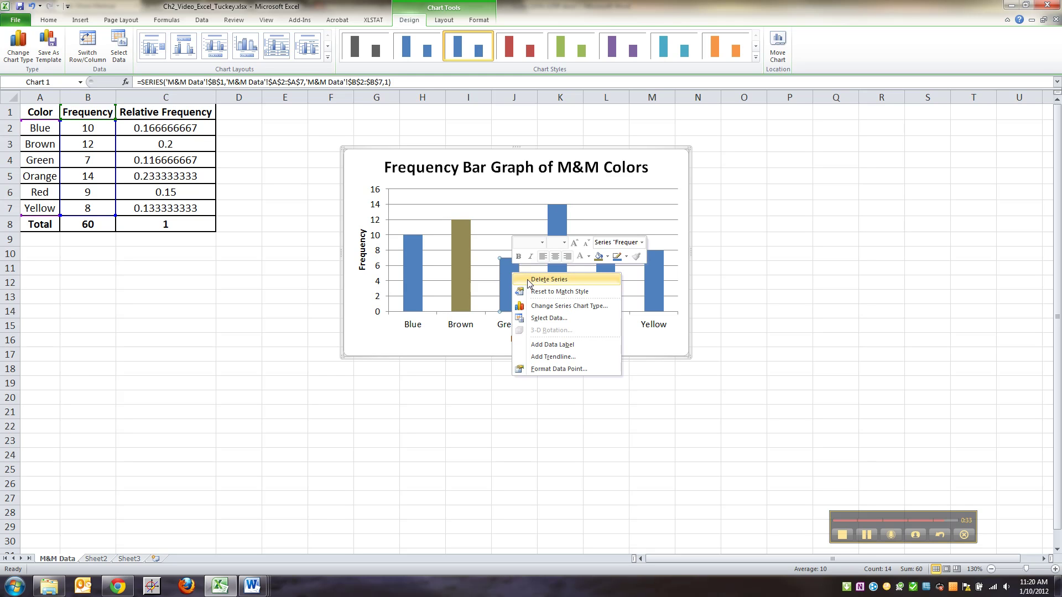
{"action": "left_click", "coordinate": [608, 257]}
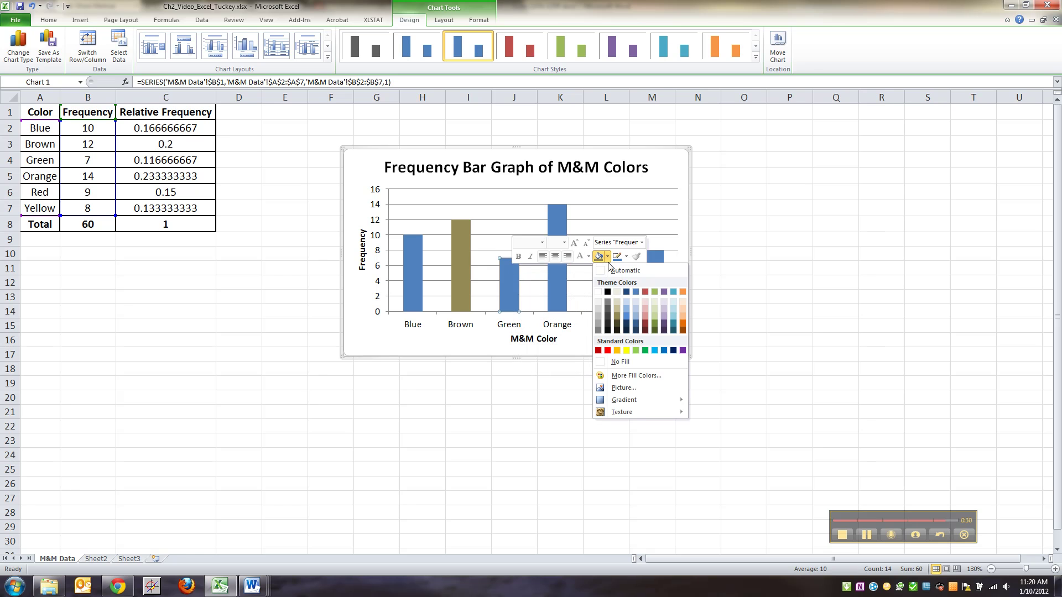
{"action": "left_click", "coordinate": [644, 351]}
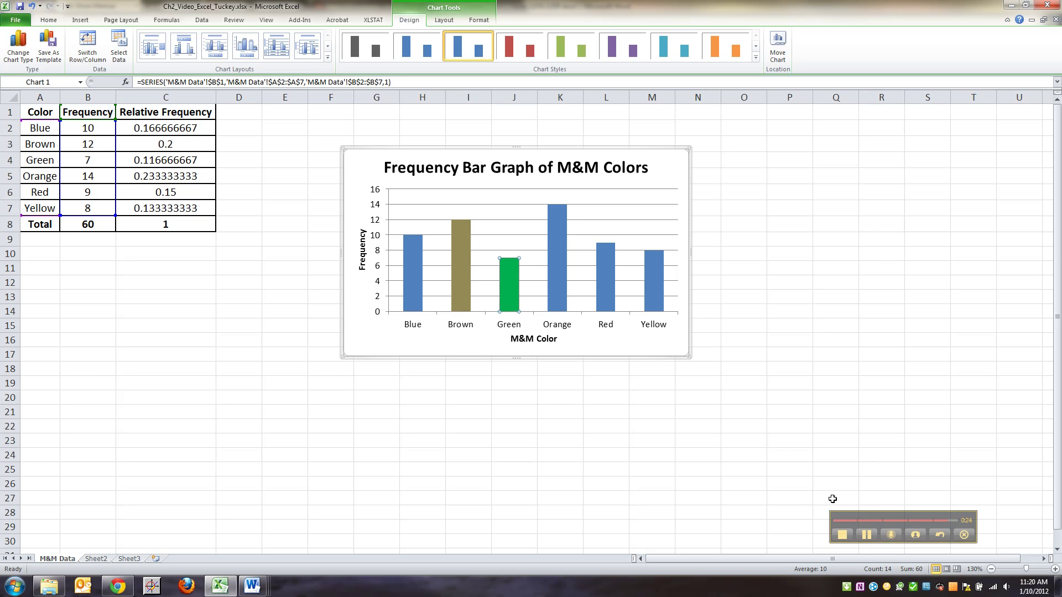
- Fill the Orange bar with orange
{"action": "left_click", "coordinate": [562, 265]}
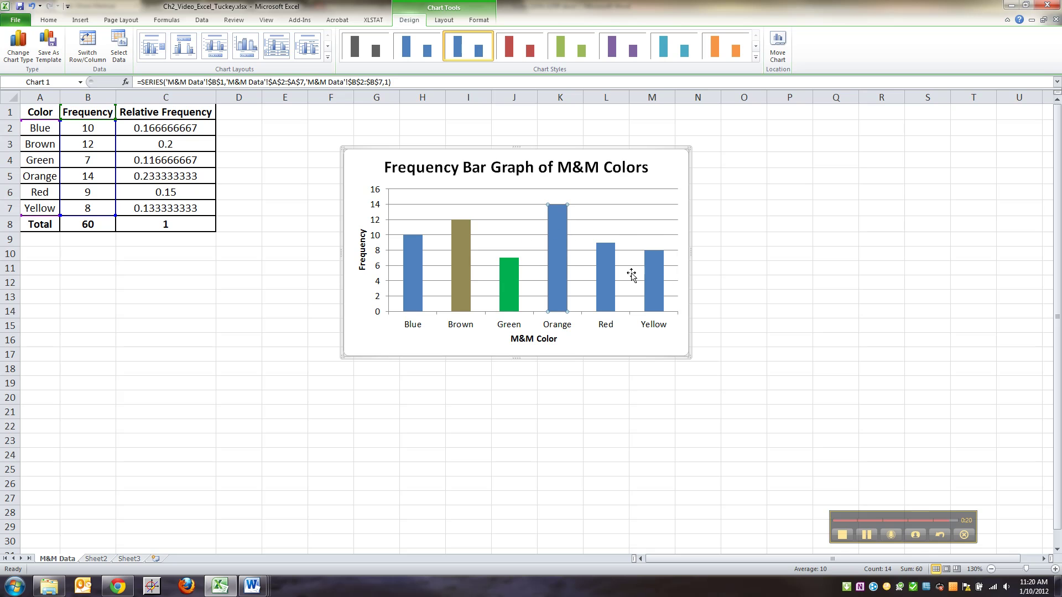
{"action": "right_click", "coordinate": [553, 254]}
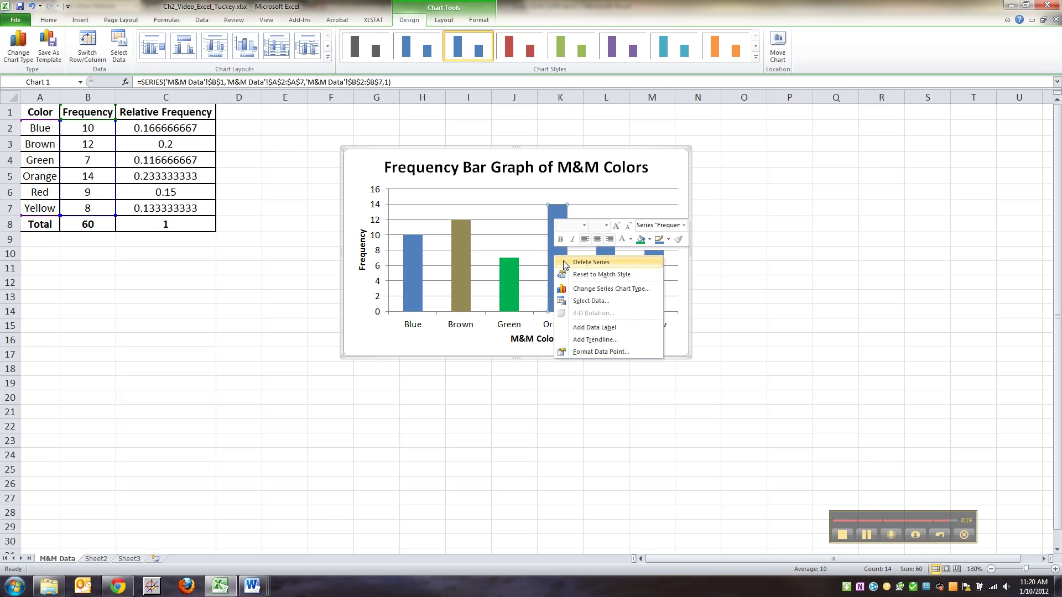
{"action": "left_click", "coordinate": [648, 240]}
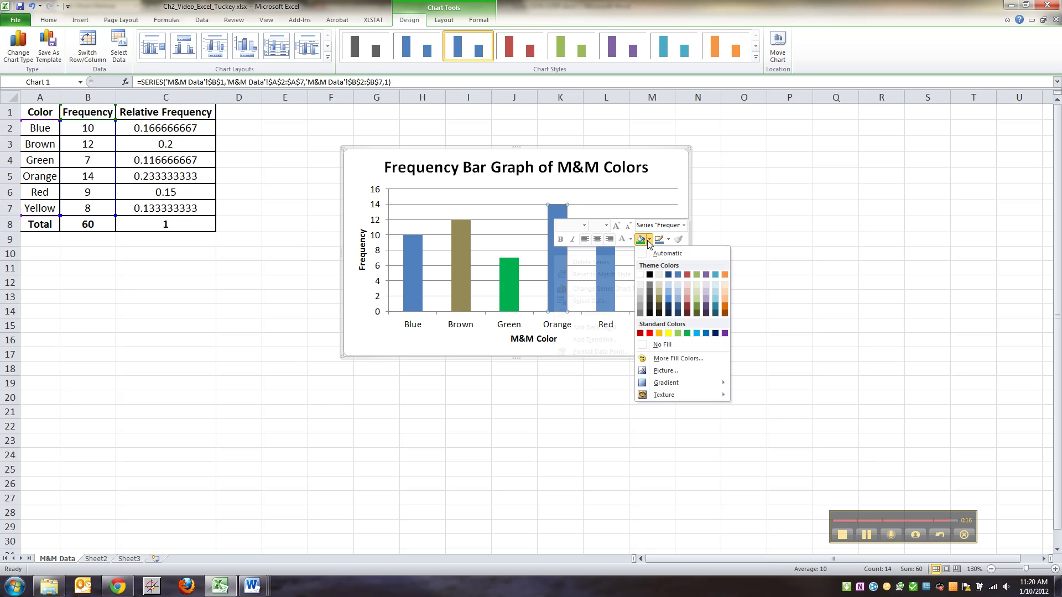
{"action": "left_click", "coordinate": [725, 274]}
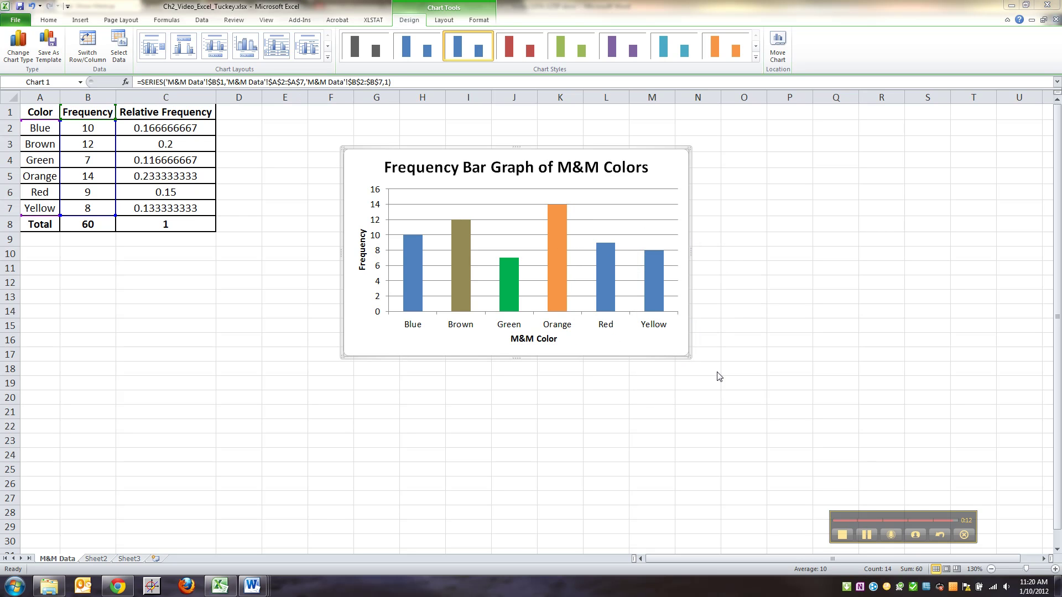
{"action": "left_click", "coordinate": [609, 268]}
{"action": "right_click", "coordinate": [609, 268]}
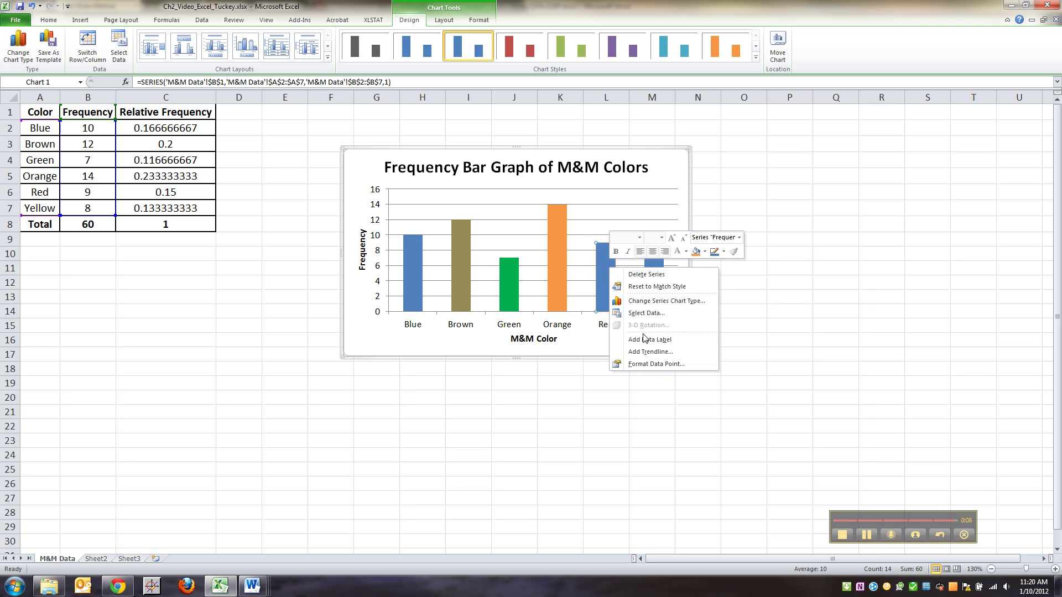
- In Format Data Point, set the Red bar to a solid red fill at 0% transparency
{"action": "left_click", "coordinate": [652, 363]}
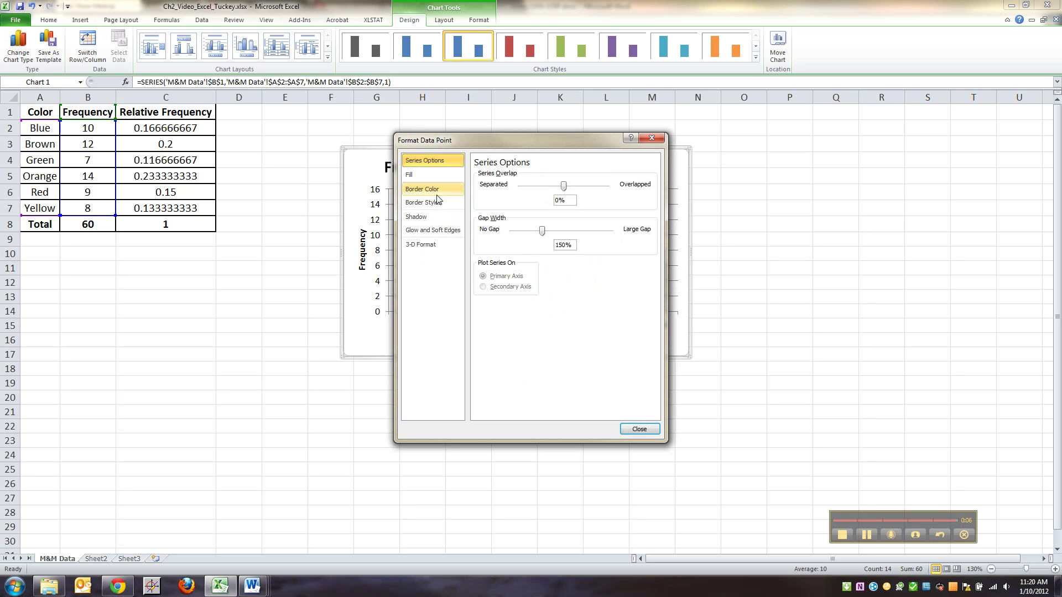
{"action": "left_click", "coordinate": [412, 175]}
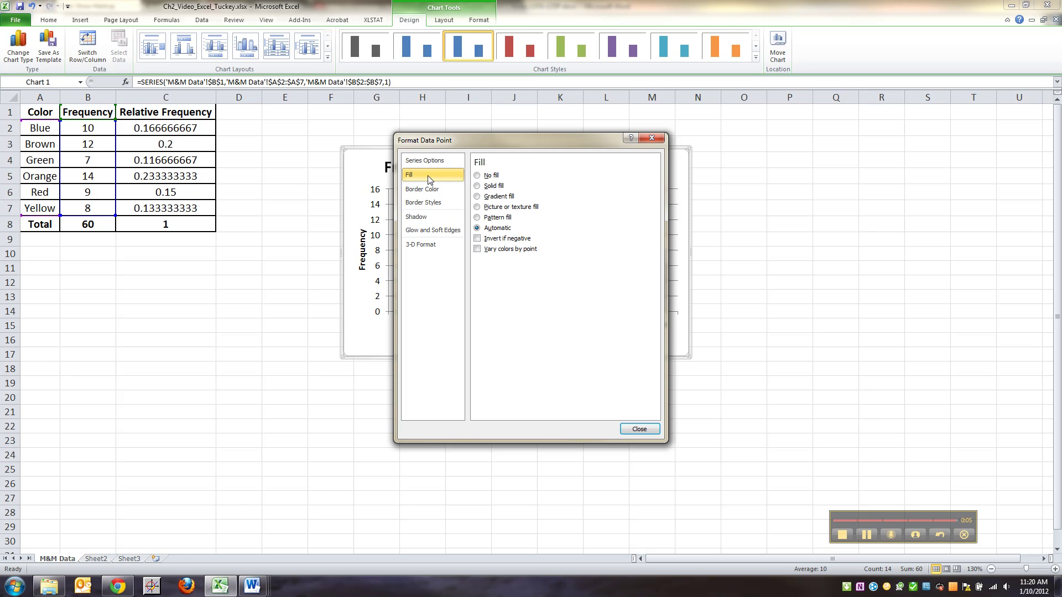
{"action": "left_click", "coordinate": [485, 187]}
{"action": "left_click", "coordinate": [529, 273]}
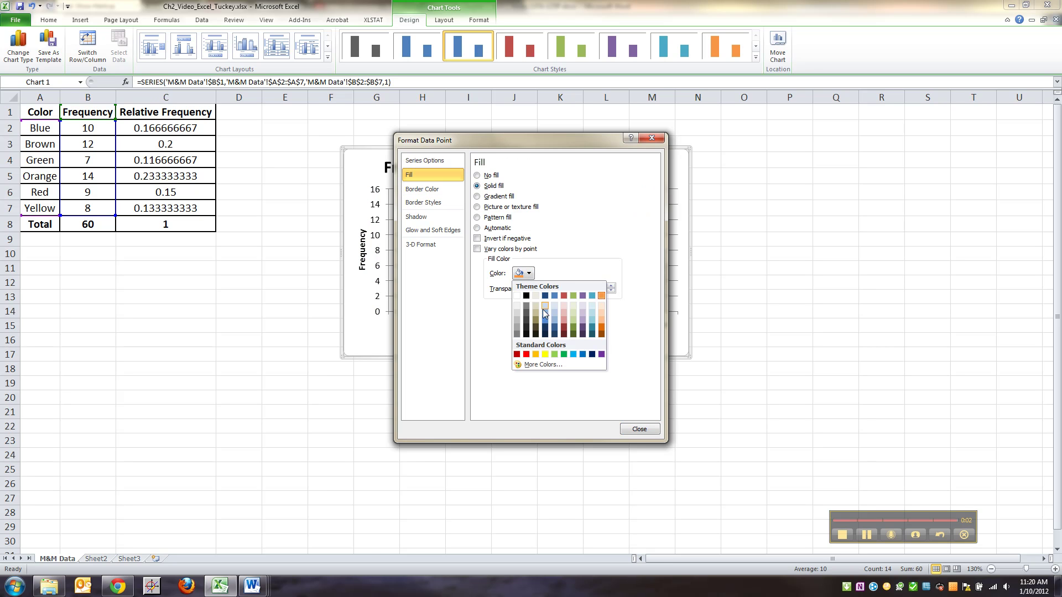
{"action": "left_click", "coordinate": [527, 354]}
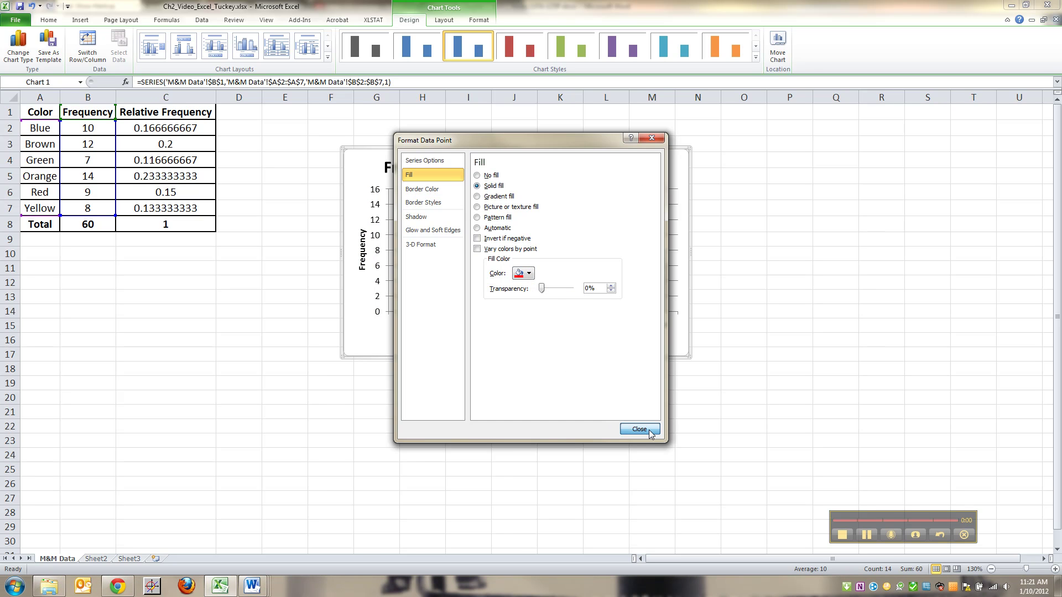